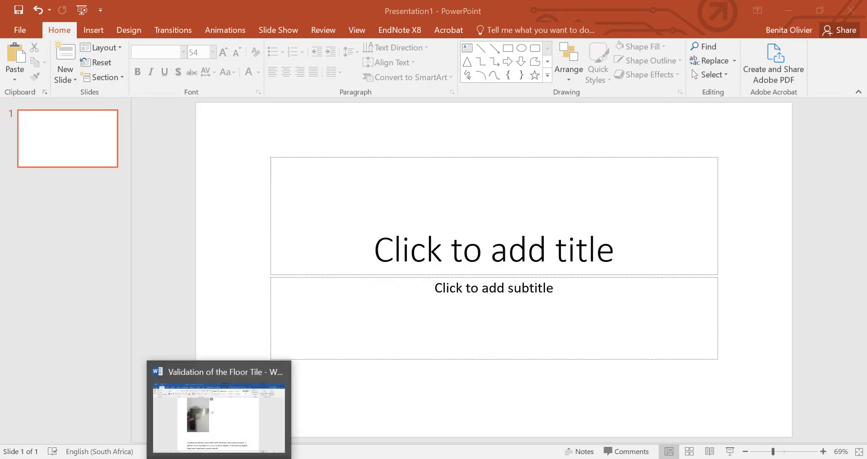
Step: Copy the goniometer photo from the Word document Validation of the Floor Tile onto the PowerPoint slide and place it near the slide's upper-left corner
{"action": "left_click", "coordinate": [224, 432]}
{"action": "scroll", "coordinate": [605, 281], "scroll_direction": "up", "scroll_amount": 6}
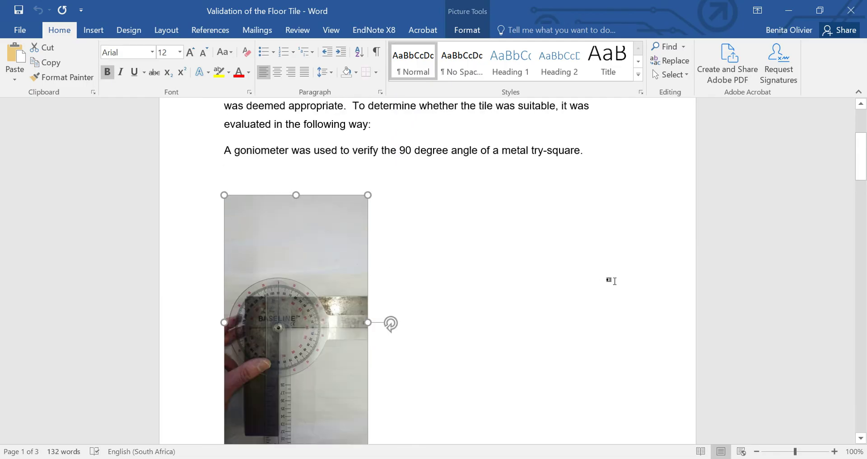
{"action": "scroll", "coordinate": [592, 280], "scroll_direction": "down", "scroll_amount": 6}
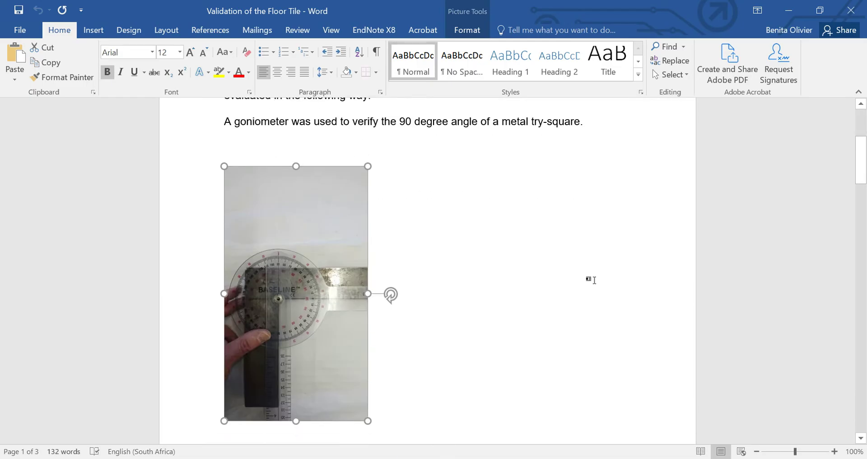
{"action": "scroll", "coordinate": [363, 229], "scroll_direction": "up", "scroll_amount": 2}
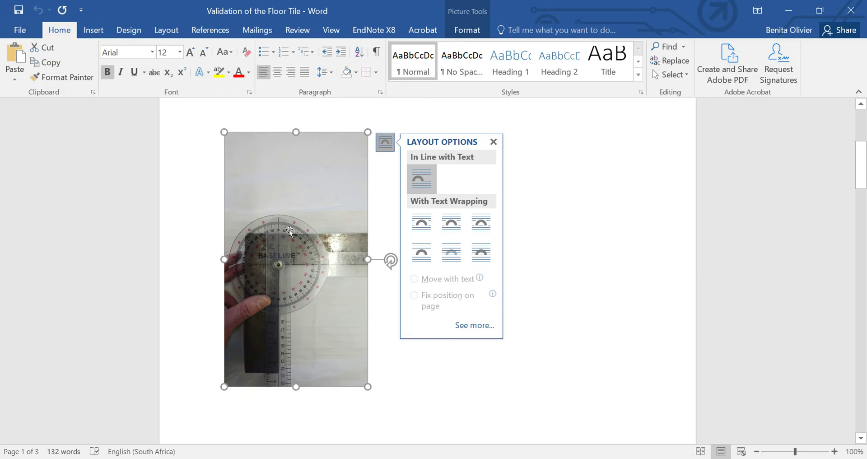
{"action": "right_click", "coordinate": [289, 231]}
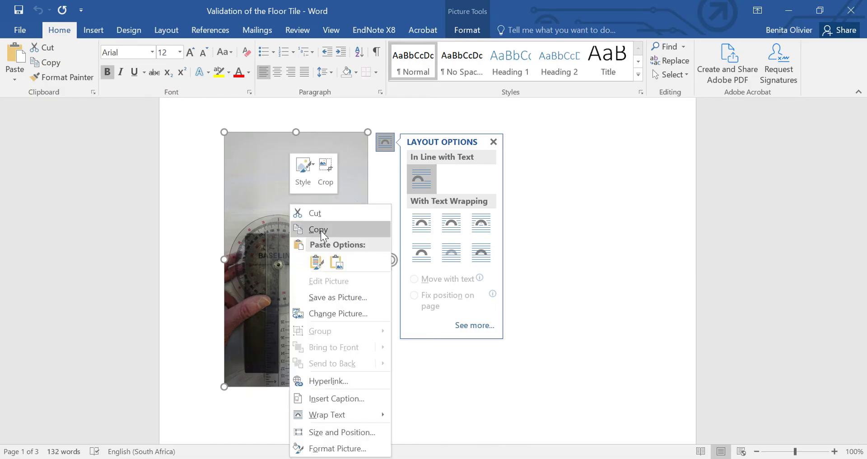
{"action": "left_click", "coordinate": [323, 234]}
{"action": "key", "text": "alt+Tab"}
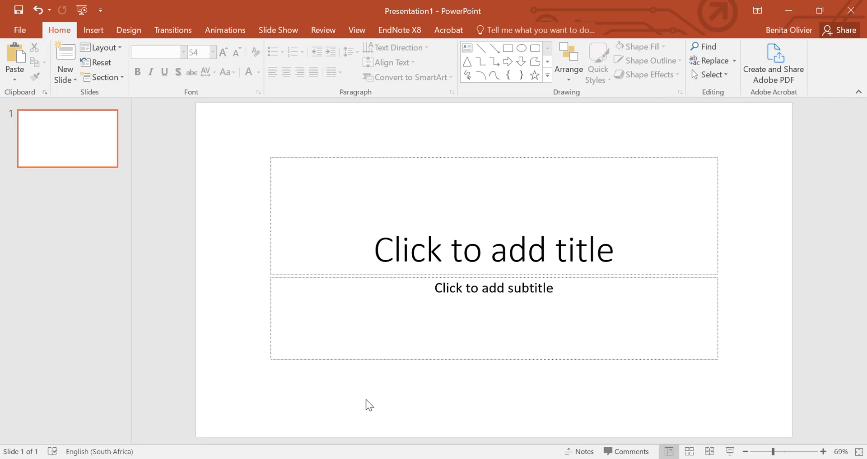
{"action": "key", "text": "ctrl+v"}
{"action": "left_click_drag", "start_coordinate": [527, 250], "coordinate": [290, 199]}
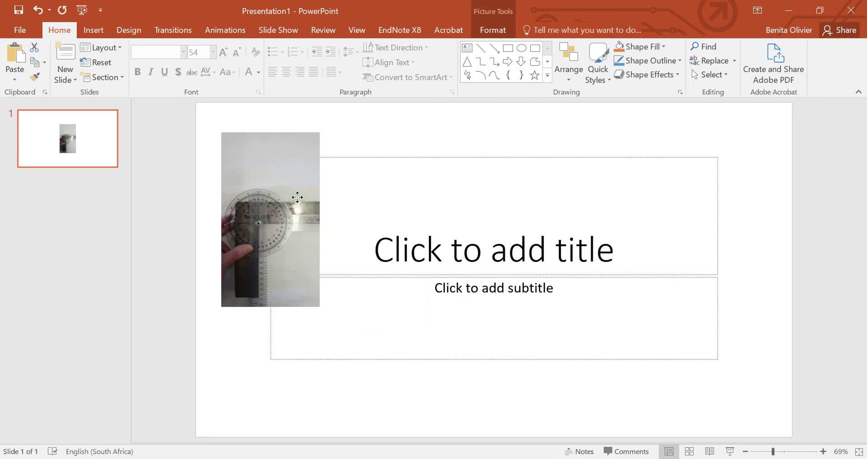
Step: Delete the empty title and subtitle placeholders from the slide
{"action": "left_click", "coordinate": [413, 158]}
{"action": "key", "text": "Delete"}
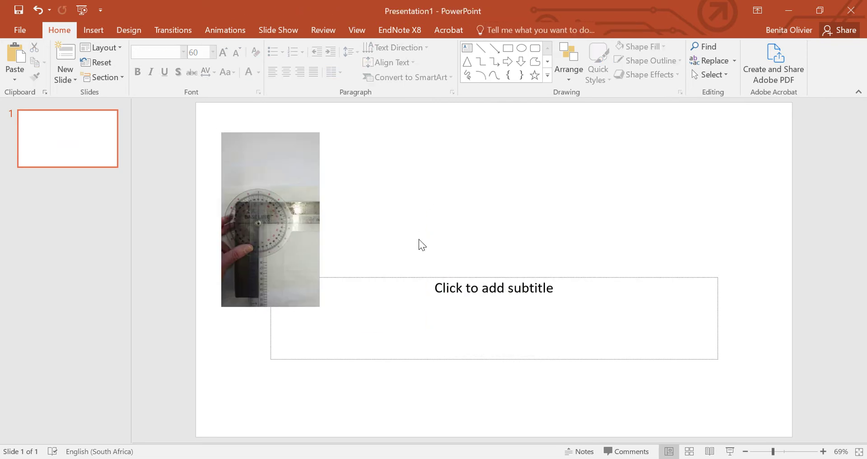
{"action": "left_click", "coordinate": [420, 278]}
{"action": "key", "text": "Delete"}
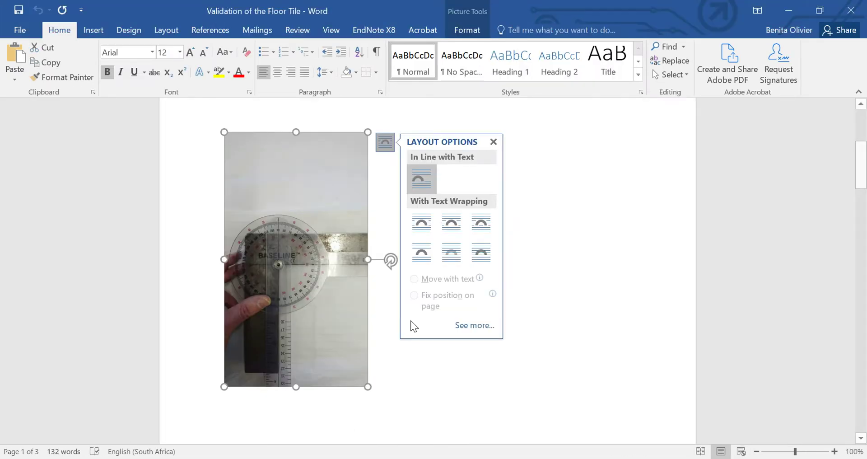
Step: Copy the first try-square photo on page 2 of the Word document and paste it onto the PowerPoint slide
{"action": "left_click", "coordinate": [413, 362]}
{"action": "scroll", "coordinate": [420, 358], "scroll_direction": "down", "scroll_amount": 15}
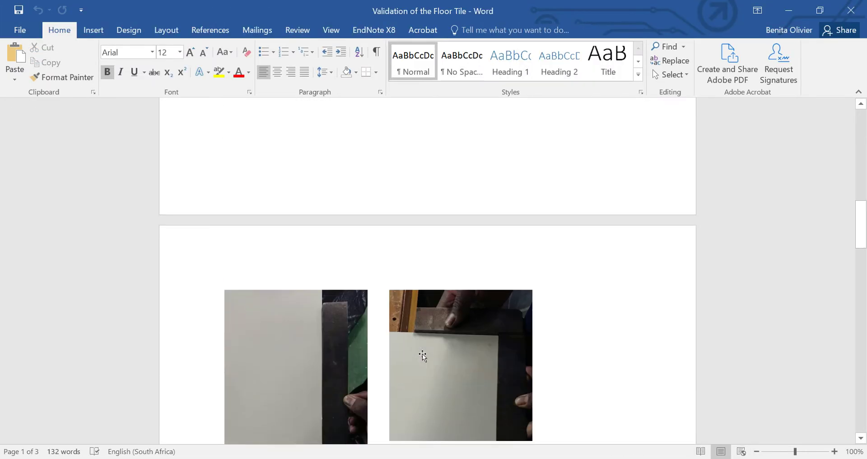
{"action": "left_click", "coordinate": [286, 251]}
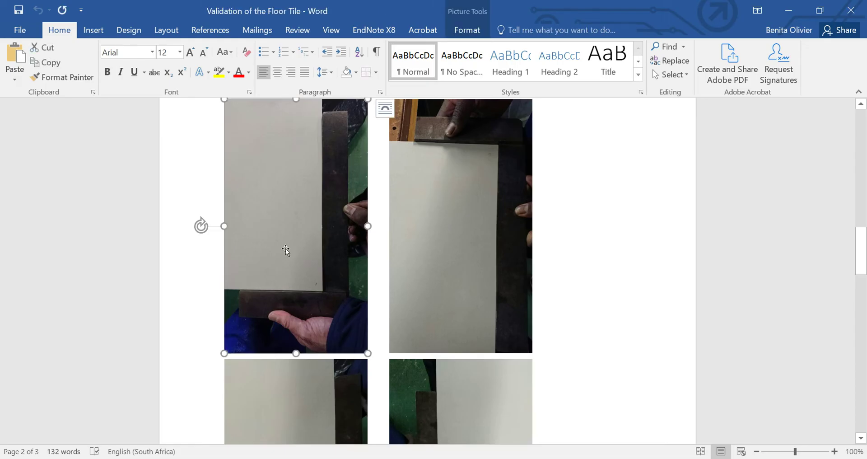
{"action": "key", "text": "ctrl+c"}
{"action": "key", "text": "alt+Tab"}
{"action": "key", "text": "ctrl+v"}
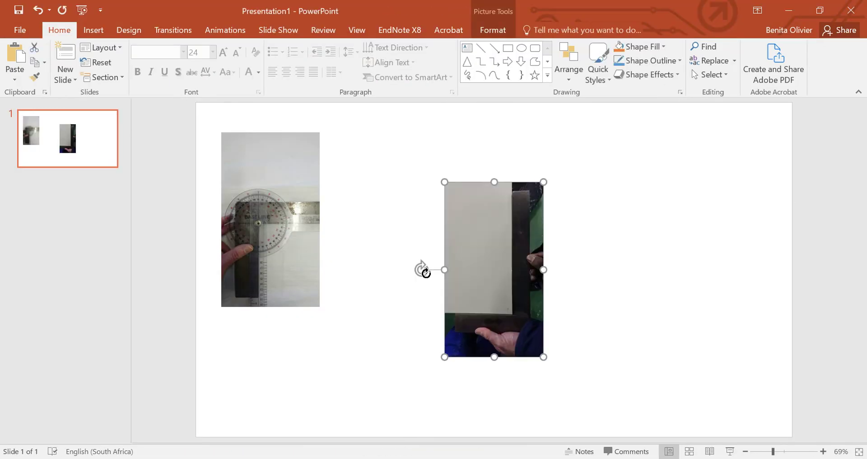
Step: Copy the first spirit level photo from Word onto the slide's right side in PowerPoint and move the try-square photo between the other two
{"action": "key", "text": "alt+Tab"}
{"action": "scroll", "coordinate": [426, 272], "scroll_direction": "down", "scroll_amount": 20}
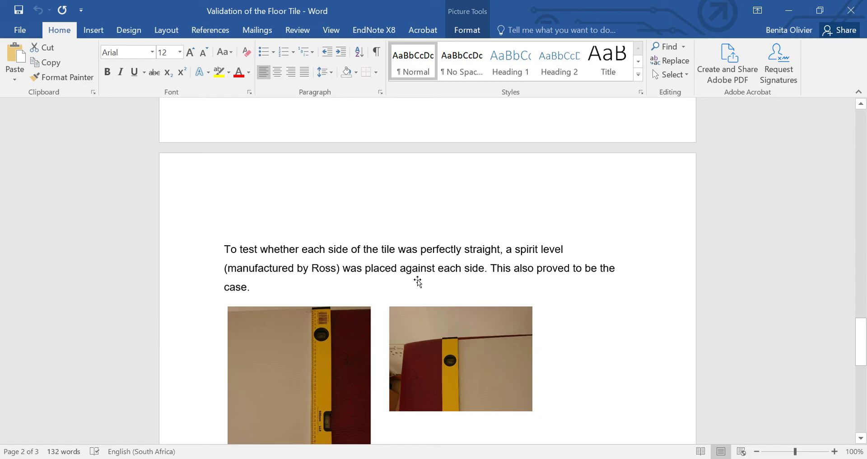
{"action": "scroll", "coordinate": [418, 281], "scroll_direction": "down", "scroll_amount": 3}
{"action": "left_click", "coordinate": [333, 326]}
{"action": "key", "text": "alt+Tab"}
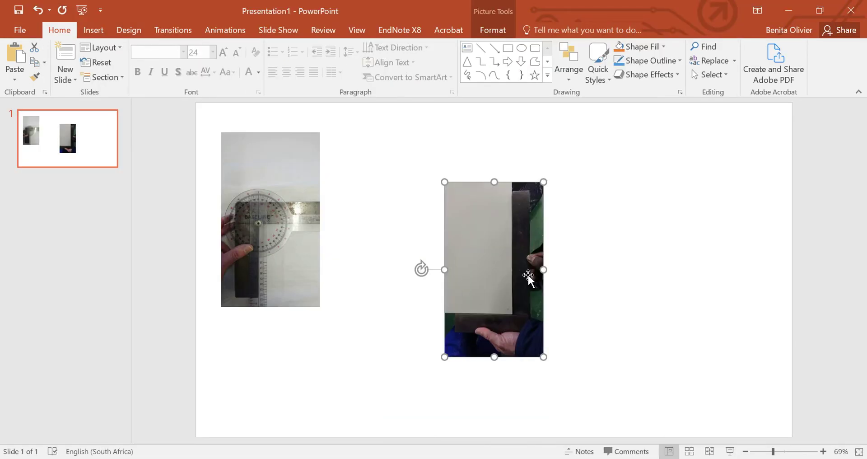
{"action": "left_click", "coordinate": [594, 266]}
{"action": "key", "text": "ctrl+v"}
{"action": "left_click_drag", "start_coordinate": [534, 269], "coordinate": [688, 234]}
{"action": "left_click_drag", "start_coordinate": [497, 261], "coordinate": [457, 221]}
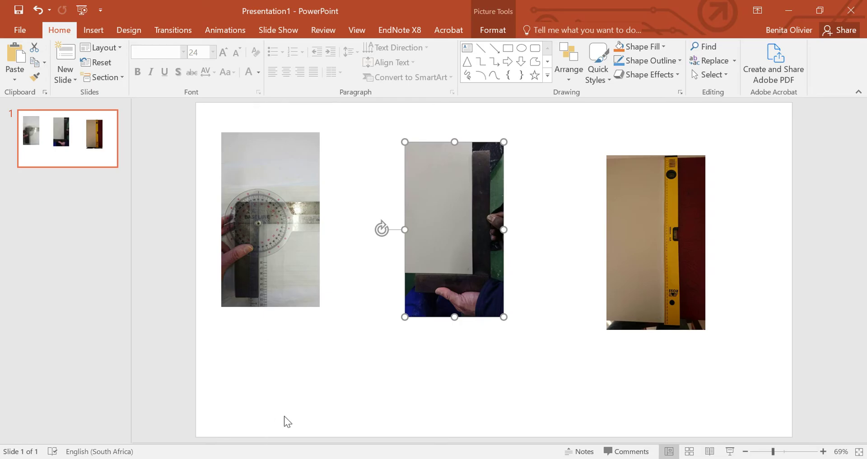
Step: Check the slide's width and height in the custom slide size settings
{"action": "left_click", "coordinate": [136, 31]}
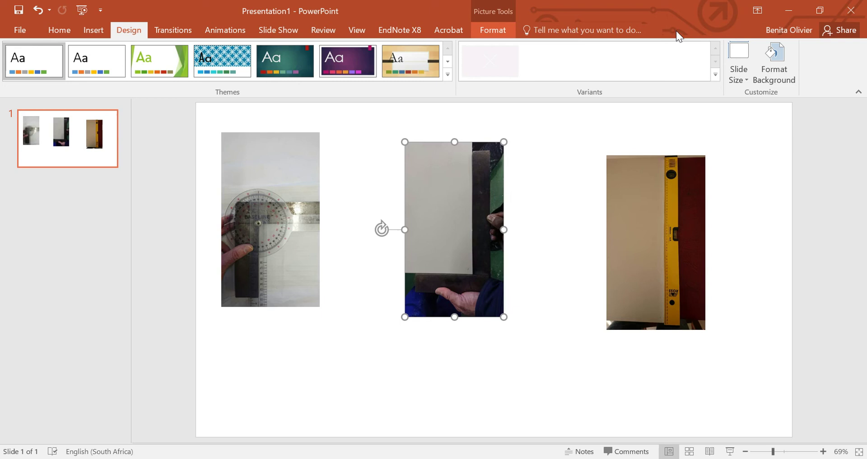
{"action": "left_click", "coordinate": [741, 71]}
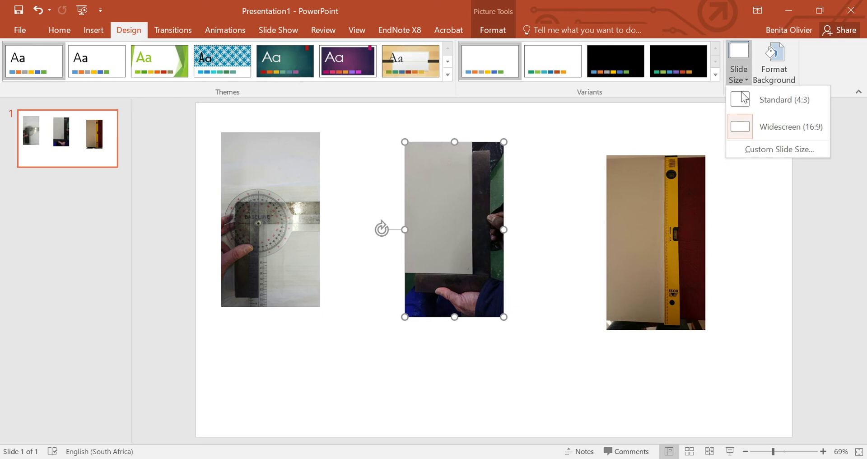
{"action": "left_click", "coordinate": [749, 149]}
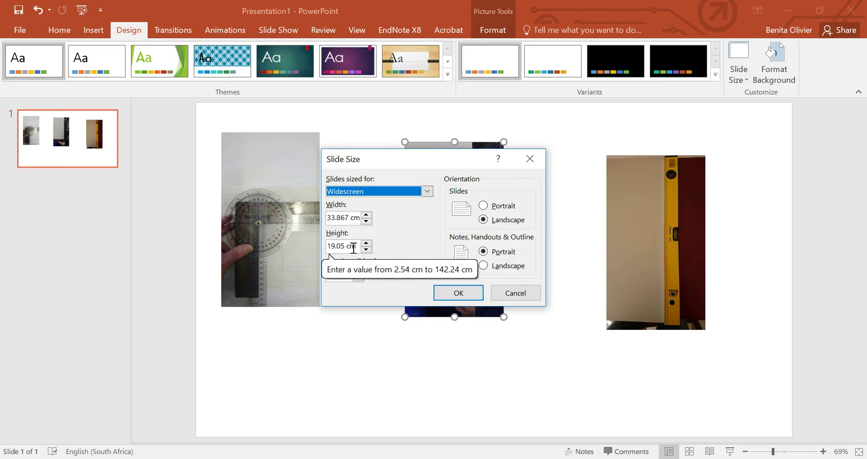
{"action": "left_click", "coordinate": [458, 294]}
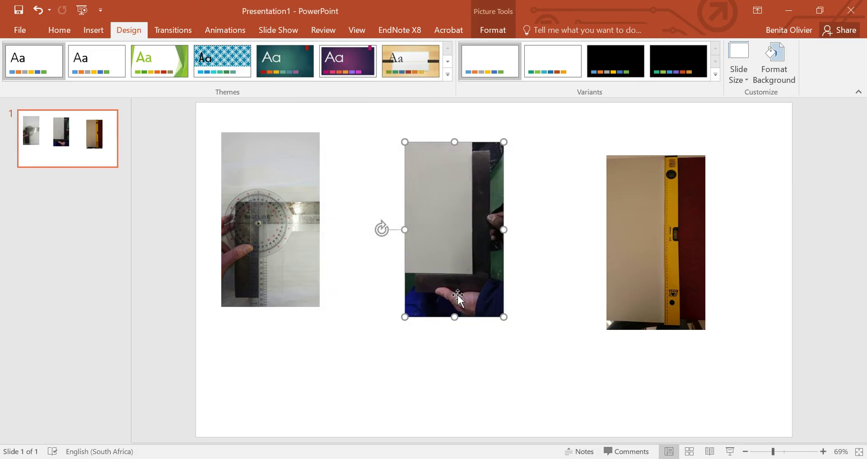
Step: Lock the aspect ratio of all three pictures together in their size settings
{"action": "left_click", "coordinate": [267, 224]}
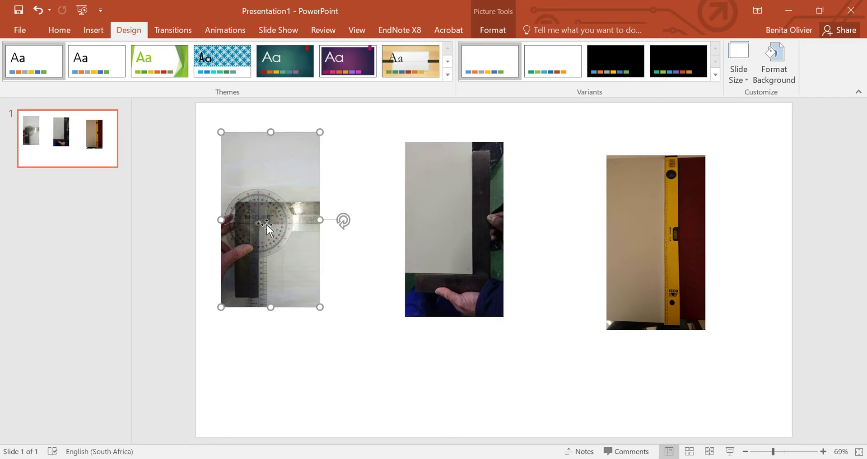
{"action": "left_click", "coordinate": [469, 224], "text": "shift"}
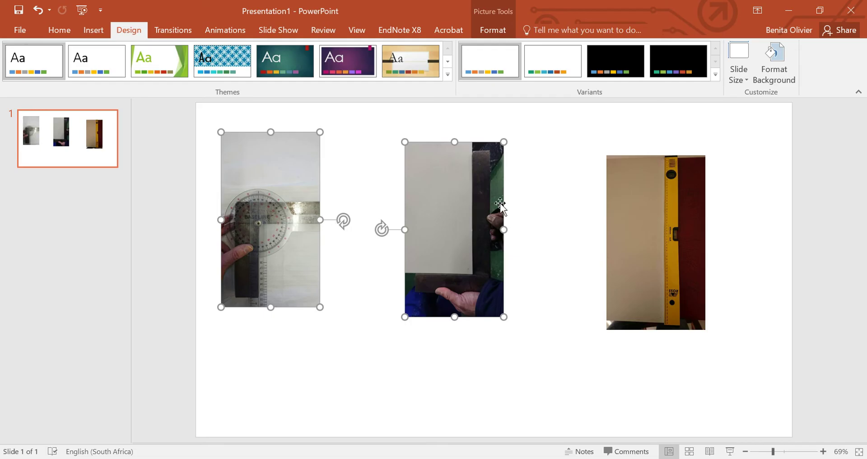
{"action": "left_click", "coordinate": [672, 224], "text": "shift"}
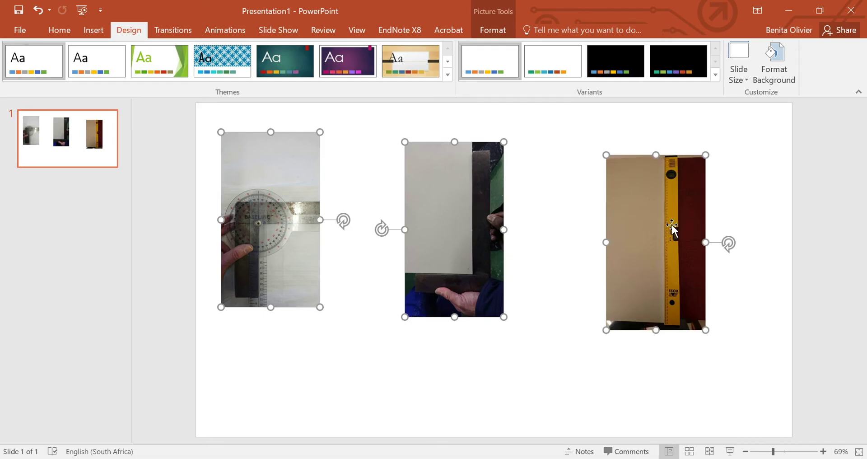
{"action": "left_click", "coordinate": [499, 32]}
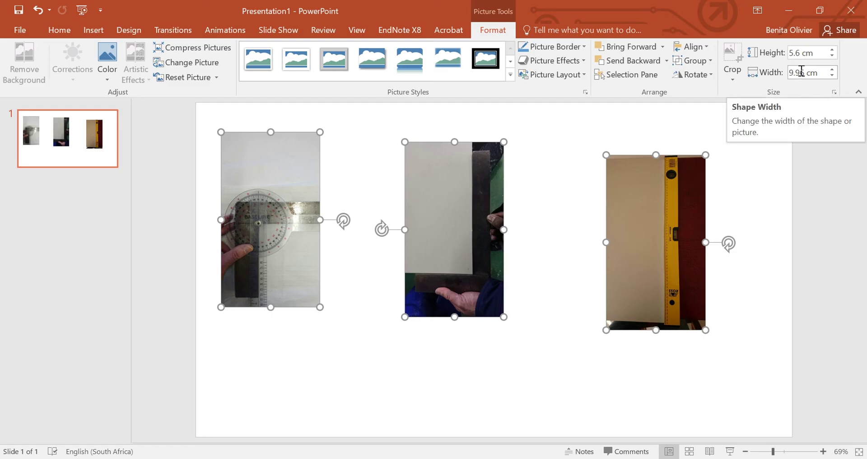
{"action": "left_click", "coordinate": [835, 92]}
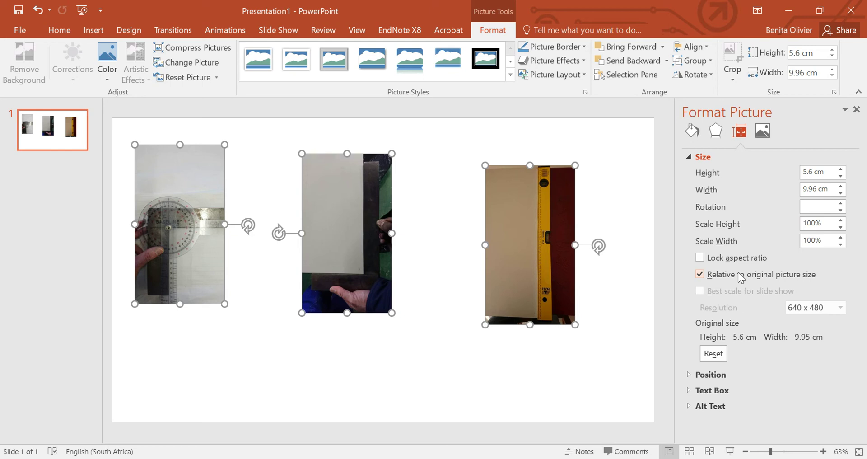
{"action": "left_click", "coordinate": [700, 258]}
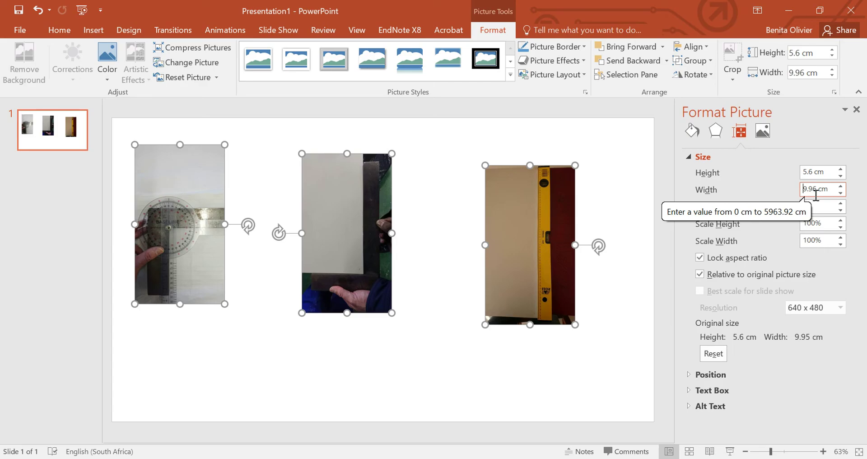
Step: Set the width of the three selected pictures to 19.05 cm
{"action": "double_click", "coordinate": [816, 190]}
{"action": "type", "text": "6"}
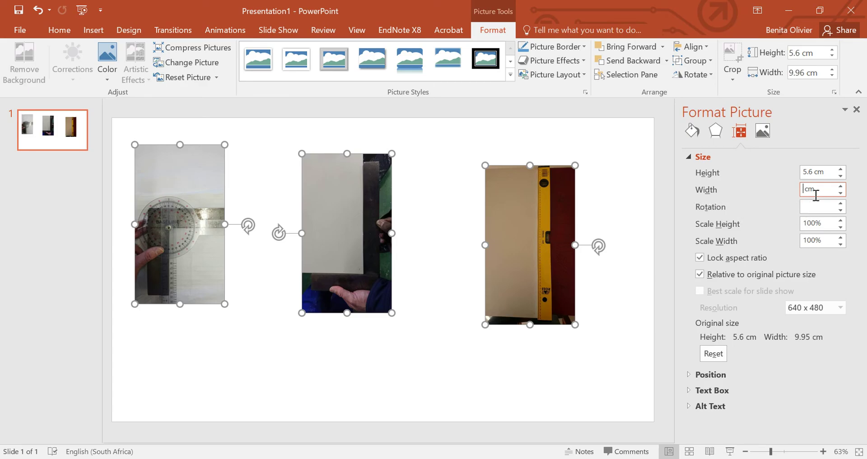
{"action": "type", "text": "19.05"}
{"action": "left_click", "coordinate": [634, 319]}
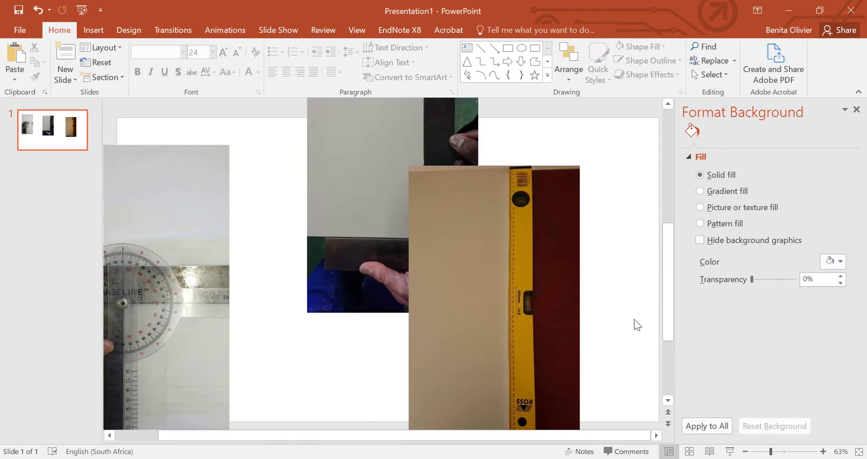
Step: Arrange the enlarged pictures side by side on the slide, with the goniometer first, the try-square in the middle and the spirit level last
{"action": "scroll", "coordinate": [656, 371], "scroll_direction": "down", "scroll_amount": 1}
{"action": "scroll", "coordinate": [651, 359], "scroll_direction": "up", "scroll_amount": 1}
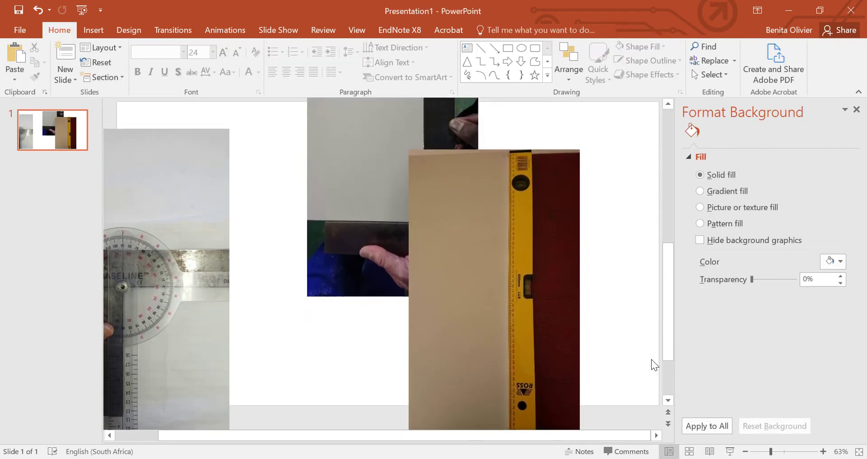
{"action": "left_click", "coordinate": [519, 323]}
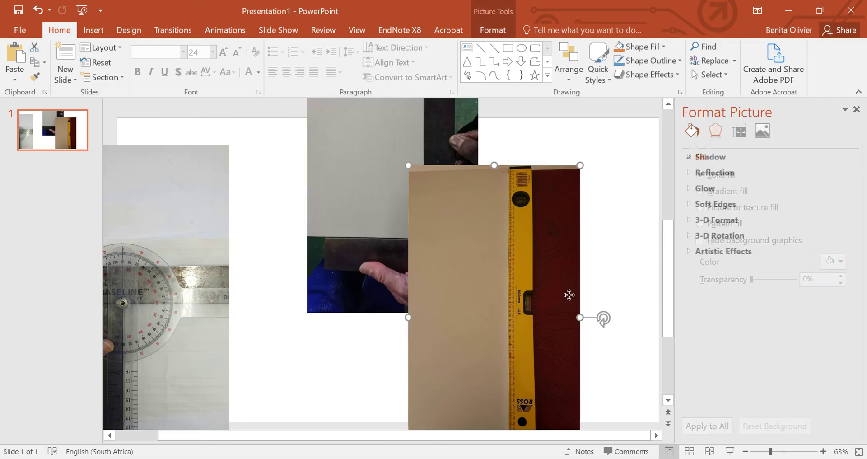
{"action": "left_click_drag", "start_coordinate": [515, 332], "coordinate": [595, 291]}
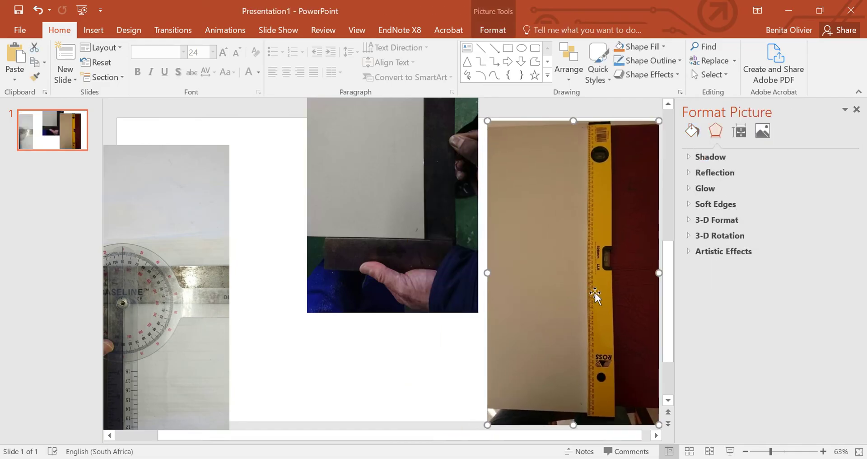
{"action": "left_click", "coordinate": [745, 452]}
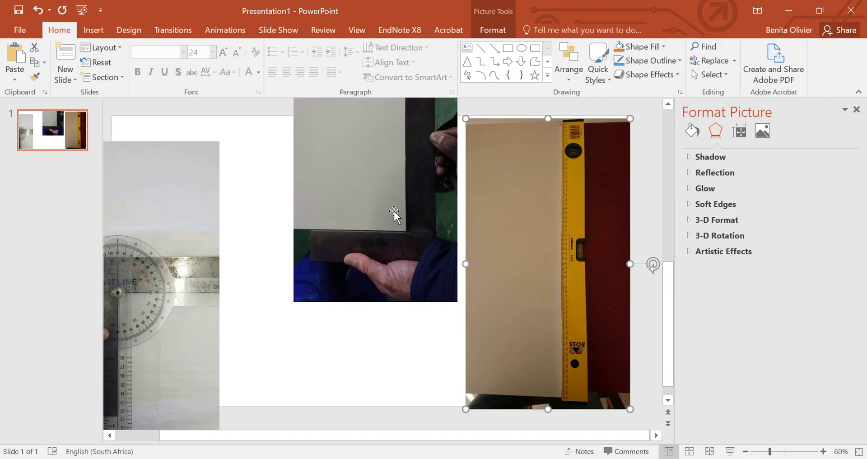
{"action": "left_click_drag", "start_coordinate": [135, 286], "coordinate": [221, 264]}
{"action": "left_click_drag", "start_coordinate": [377, 218], "coordinate": [370, 324]}
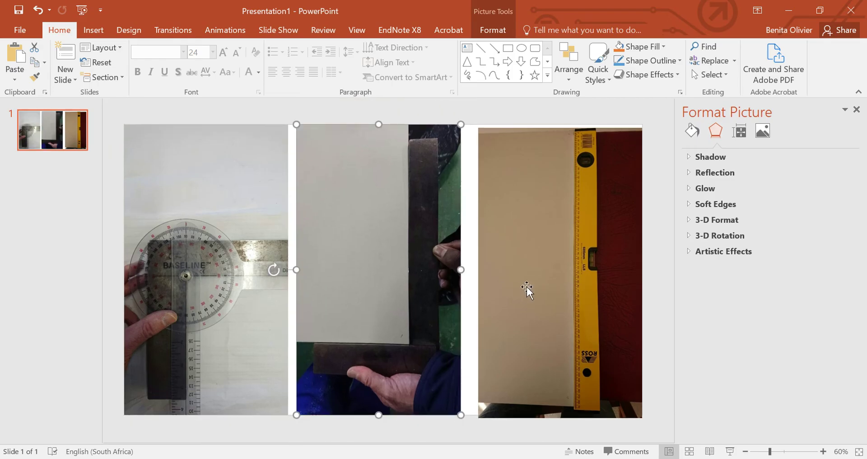
Step: Fine-tune the positions of the three pictures so they align vertically with narrow, even gaps between them
{"action": "mouse_move", "coordinate": [526, 288]}
{"action": "left_mouse_down"}
{"action": "mouse_move", "coordinate": [523, 279]}
{"action": "mouse_move", "coordinate": [538, 282]}
{"action": "mouse_move", "coordinate": [523, 287]}
{"action": "mouse_move", "coordinate": [551, 288]}
{"action": "mouse_move", "coordinate": [520, 281]}
{"action": "mouse_move", "coordinate": [529, 283]}
{"action": "left_mouse_up"}
{"action": "left_click_drag", "start_coordinate": [410, 290], "coordinate": [413, 290]}
{"action": "left_click_drag", "start_coordinate": [255, 287], "coordinate": [260, 287]}
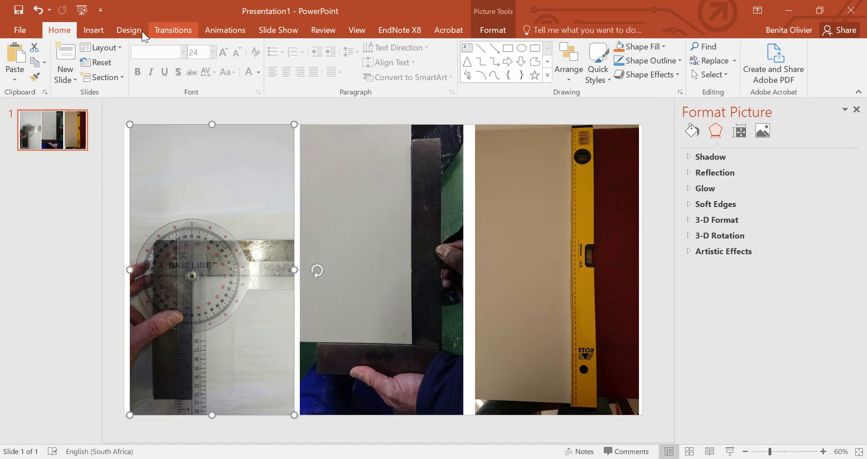
Step: Set a custom slide width of 32.867 cm and maximize the content when scaling to the new size
{"action": "left_click", "coordinate": [129, 30]}
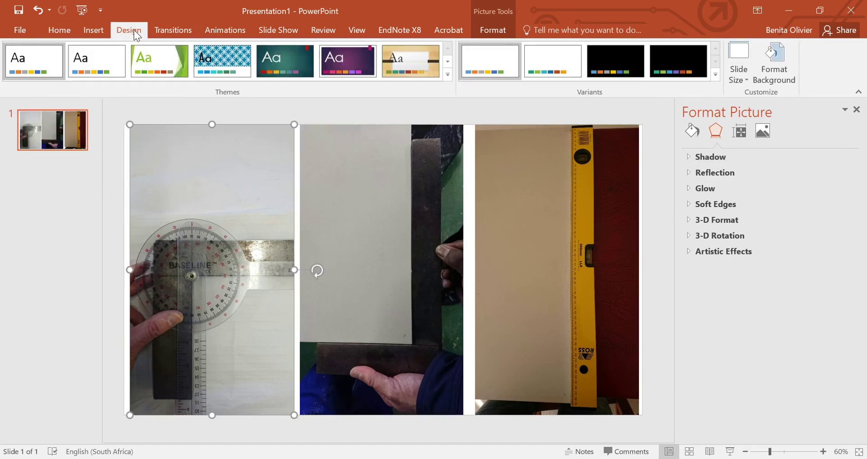
{"action": "left_click", "coordinate": [739, 72]}
{"action": "left_click", "coordinate": [777, 155]}
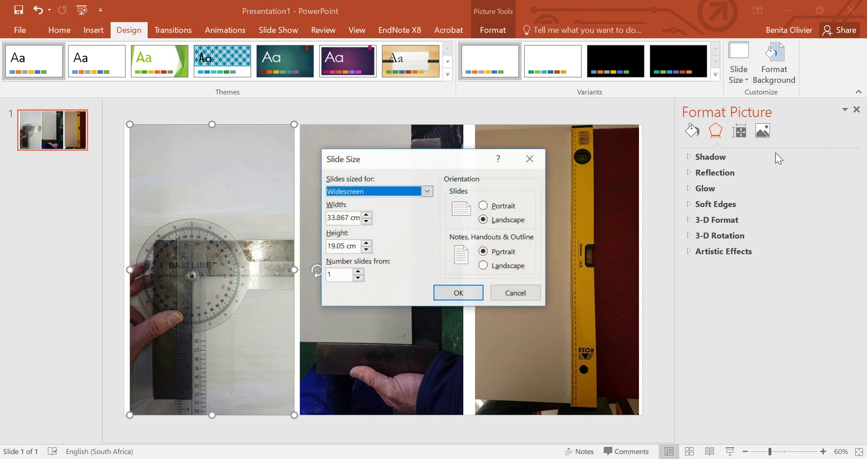
{"action": "left_click", "coordinate": [337, 217]}
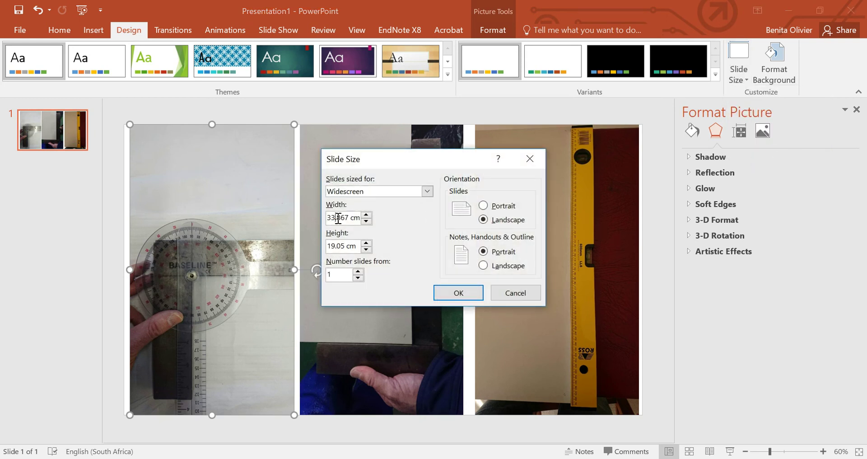
{"action": "key", "text": "BackSpace"}
{"action": "type", "text": "2"}
{"action": "left_click", "coordinate": [453, 294]}
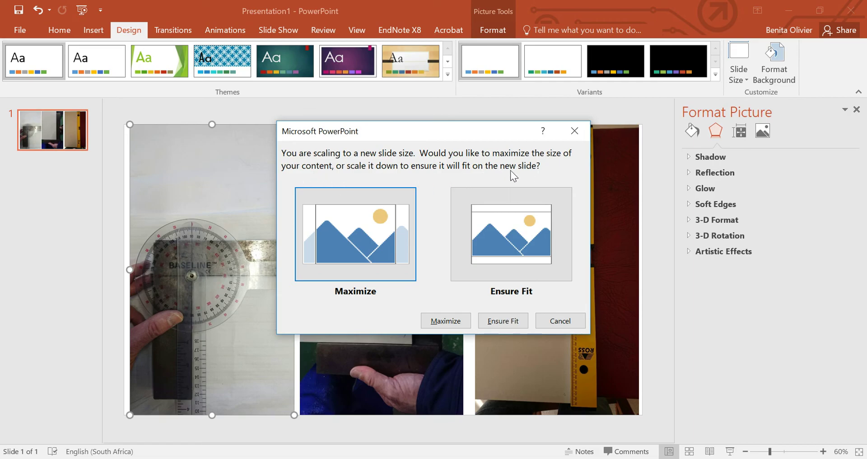
{"action": "left_click", "coordinate": [364, 238]}
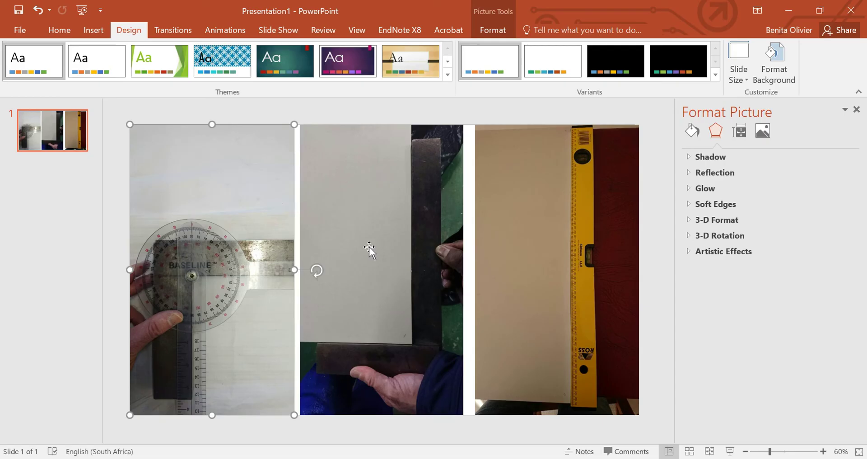
Step: Reposition the three pictures so they span the narrower slide edge to edge with narrow, even gaps between them
{"action": "left_click_drag", "start_coordinate": [225, 267], "coordinate": [224, 265]}
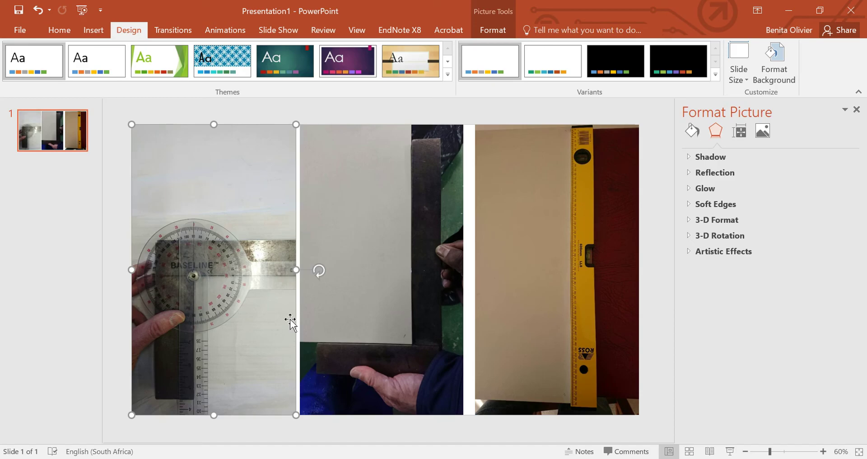
{"action": "mouse_move", "coordinate": [561, 235]}
{"action": "left_mouse_down"}
{"action": "mouse_move", "coordinate": [549, 234]}
{"action": "mouse_move", "coordinate": [557, 234]}
{"action": "left_mouse_up"}
{"action": "left_click", "coordinate": [426, 245]}
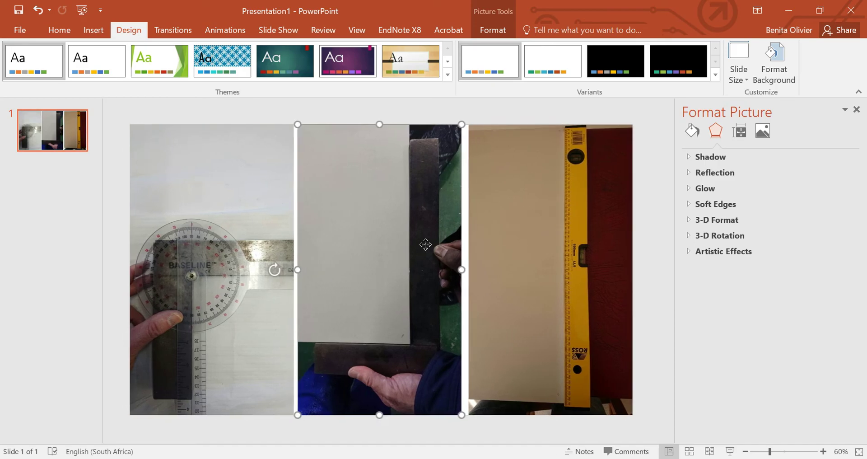
{"action": "left_click_drag", "start_coordinate": [425, 245], "coordinate": [428, 244]}
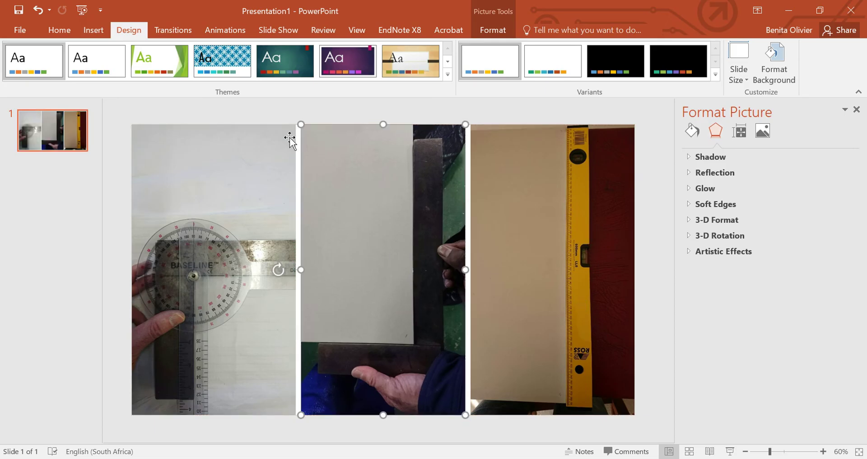
Step: Draw a rectangle about 32.87 cm wide and 19.05 cm high around all three pictures
{"action": "left_click", "coordinate": [98, 32]}
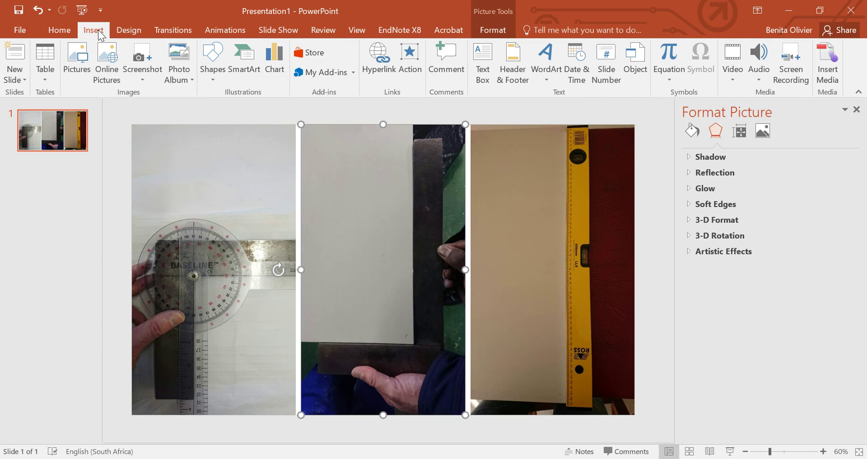
{"action": "left_click", "coordinate": [215, 73]}
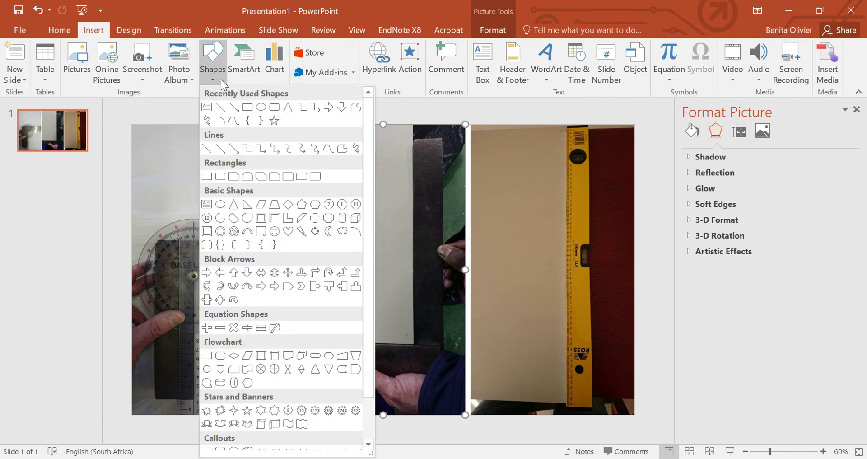
{"action": "left_click", "coordinate": [247, 109]}
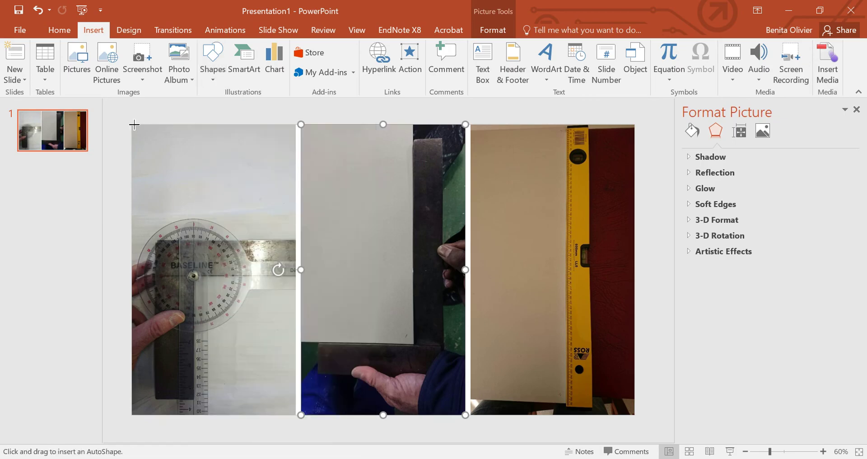
{"action": "mouse_move", "coordinate": [132, 124]}
{"action": "left_mouse_down"}
{"action": "mouse_move", "coordinate": [243, 188]}
{"action": "mouse_move", "coordinate": [470, 409]}
{"action": "mouse_move", "coordinate": [623, 409]}
{"action": "mouse_move", "coordinate": [634, 422]}
{"action": "left_mouse_up"}
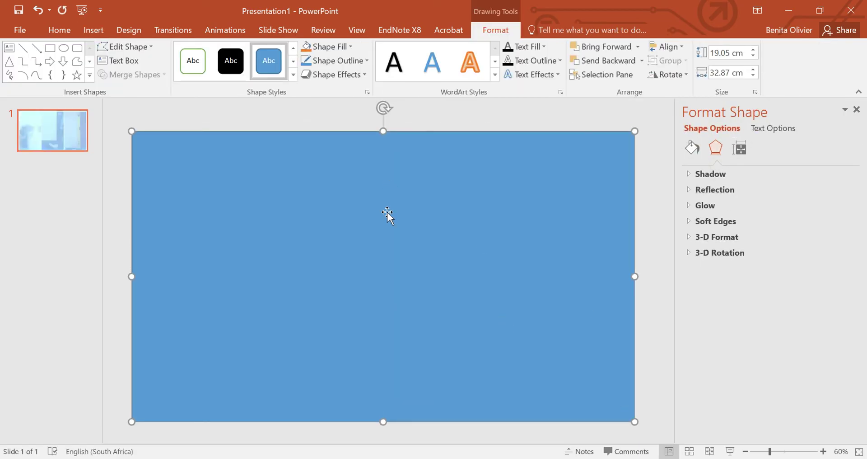
{"action": "left_click", "coordinate": [293, 75]}
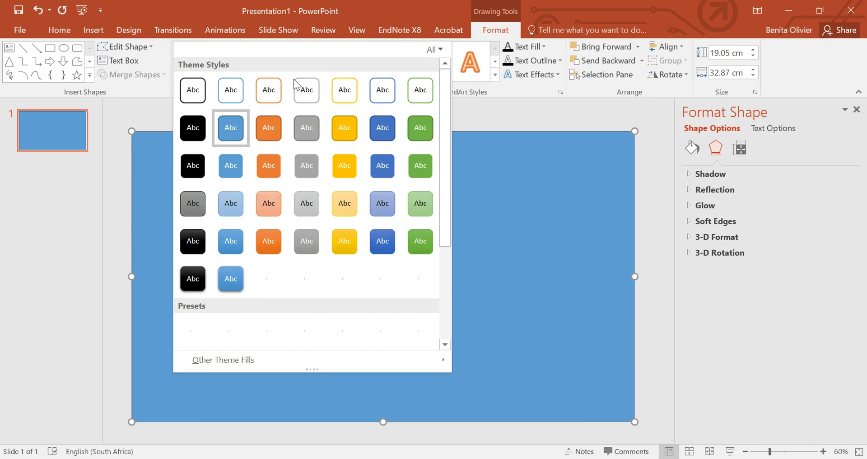
{"action": "scroll", "coordinate": [249, 237], "scroll_direction": "down", "scroll_amount": 4}
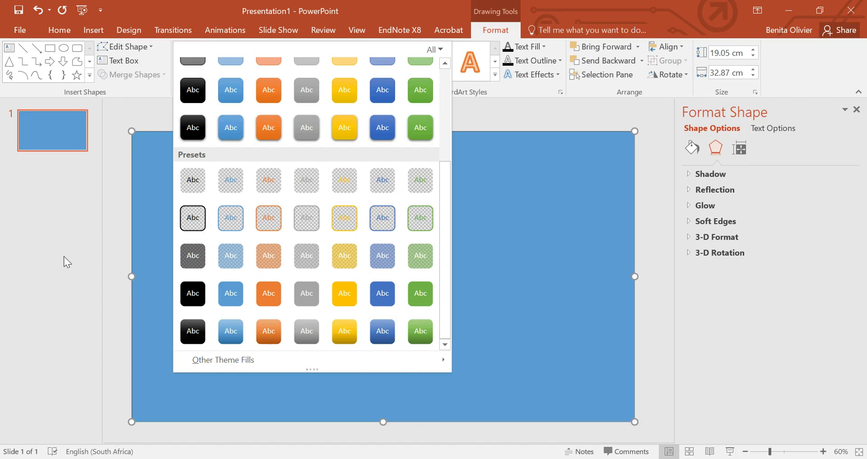
{"action": "left_click", "coordinate": [63, 256]}
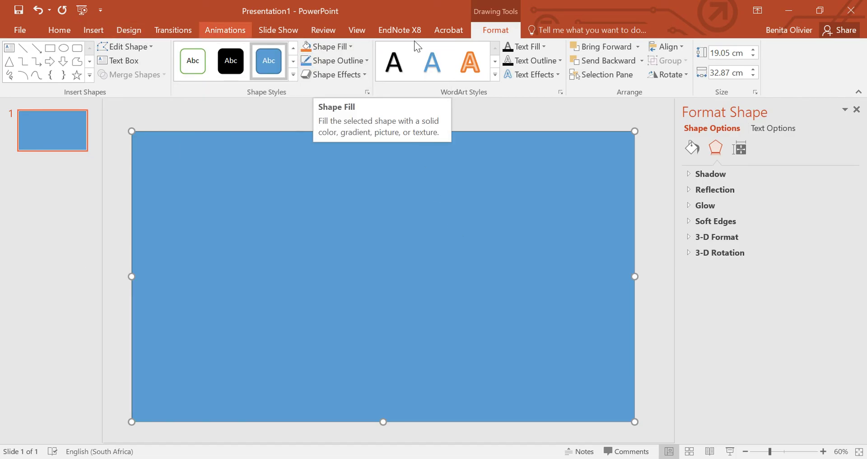
Step: Remove the rectangle's fill and give it a black outline 3 pt thick to frame the pictures
{"action": "left_click", "coordinate": [338, 46]}
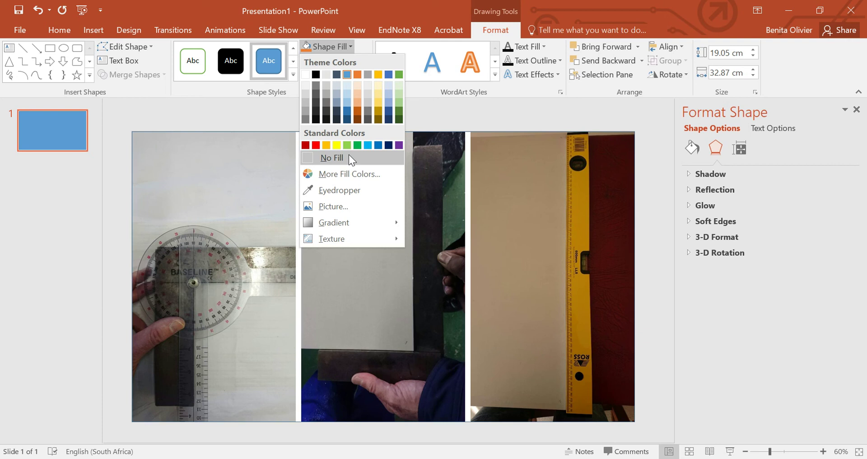
{"action": "left_click", "coordinate": [349, 156]}
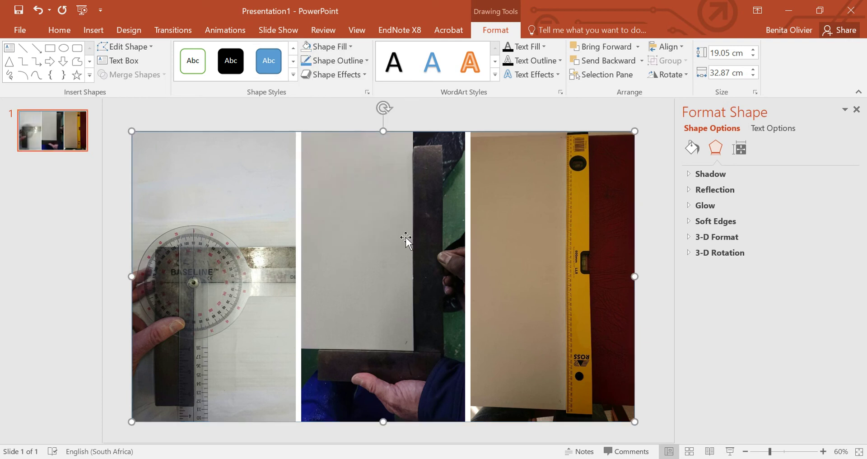
{"action": "left_click", "coordinate": [359, 65]}
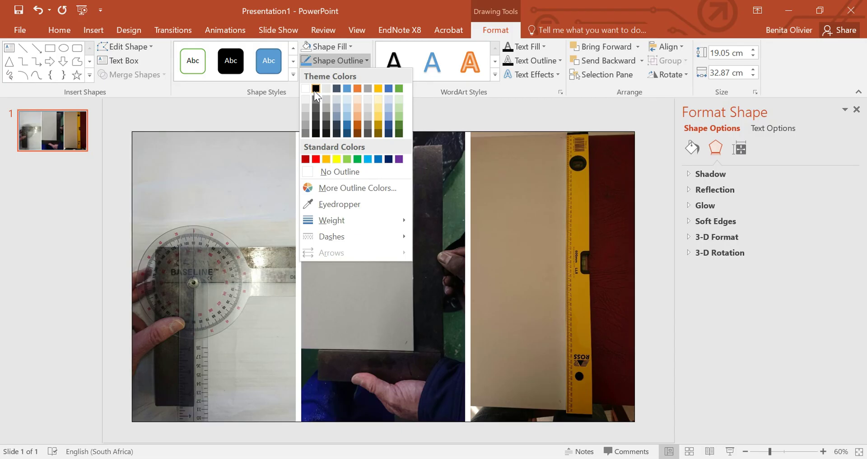
{"action": "left_click", "coordinate": [314, 89]}
{"action": "left_click", "coordinate": [339, 61]}
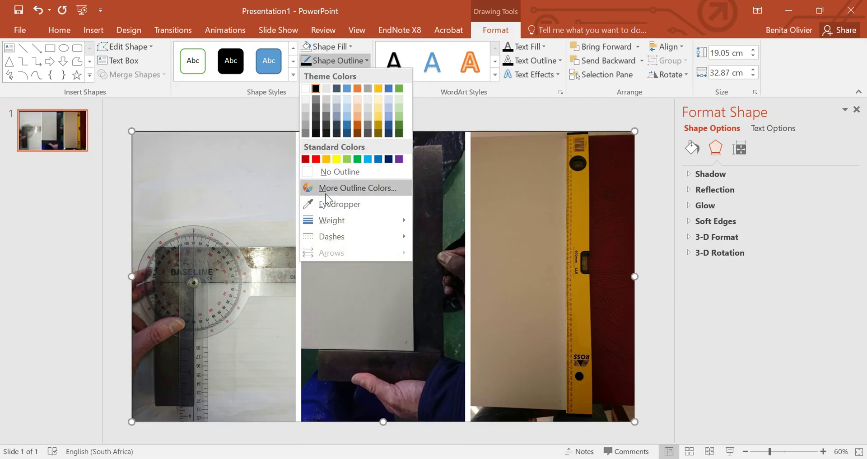
{"action": "mouse_move", "coordinate": [369, 221]}
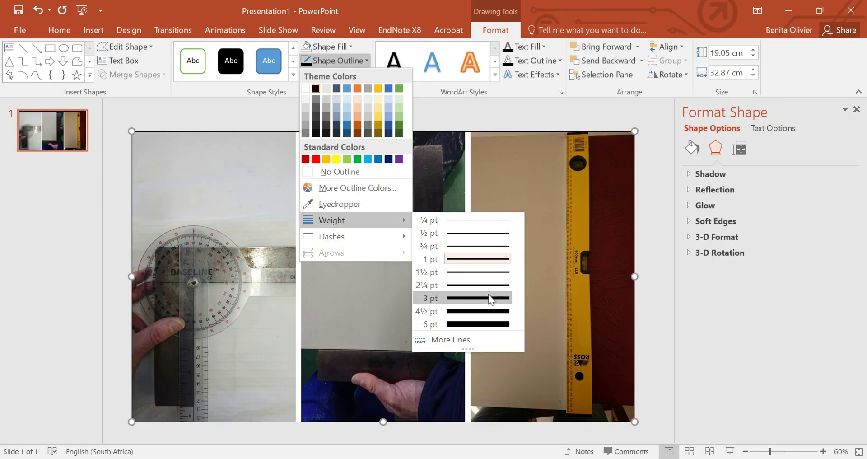
{"action": "left_click", "coordinate": [491, 298]}
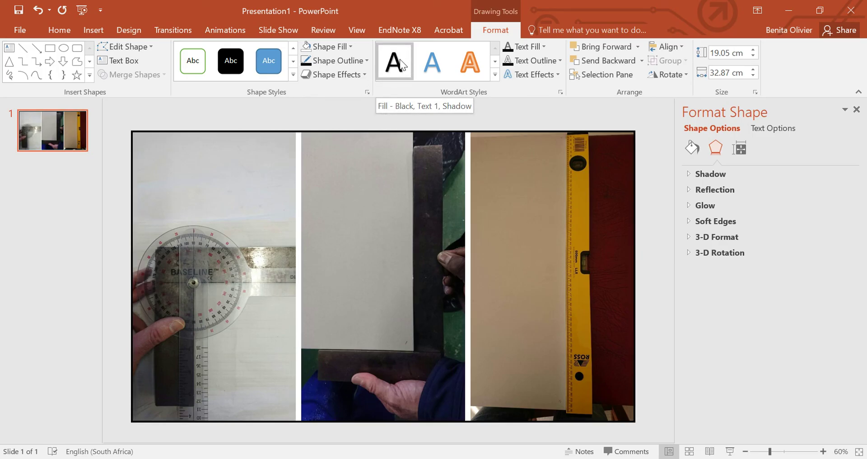
Step: Insert WordArt in the plain black shadowed style with the letter "A" as its text
{"action": "left_click", "coordinate": [93, 29]}
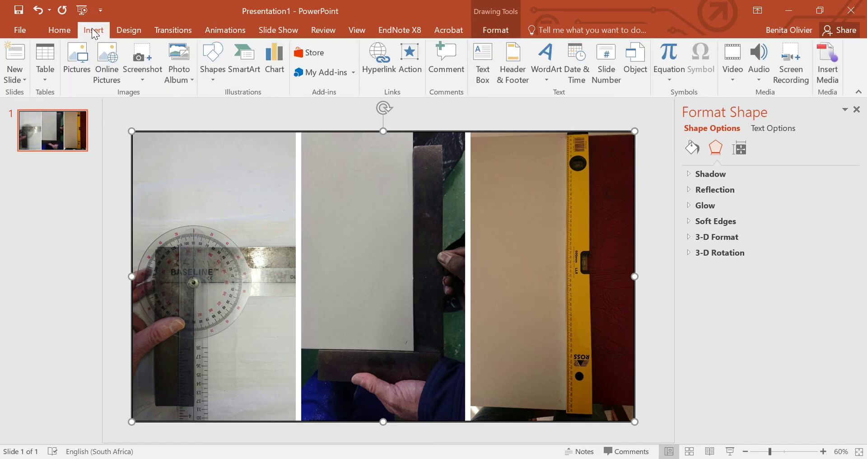
{"action": "left_click", "coordinate": [548, 67]}
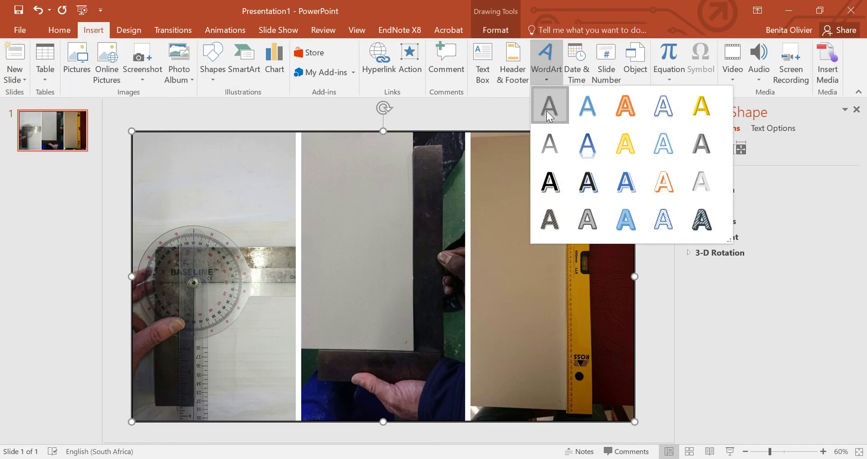
{"action": "left_click", "coordinate": [549, 106]}
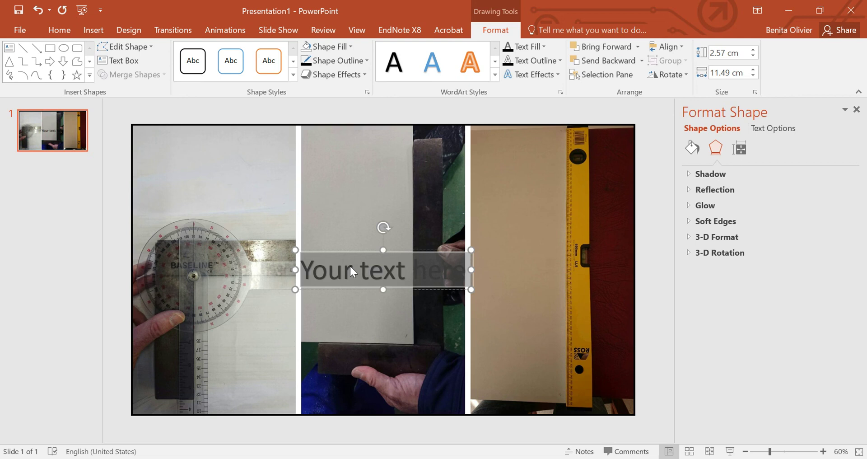
{"action": "type", "text": "A"}
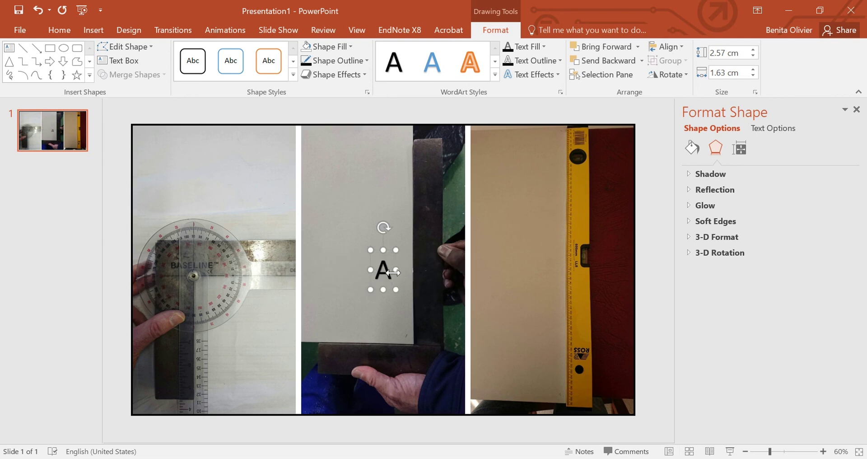
Step: Try to move the letter A onto the goniometer picture, undoing the misplaced moves
{"action": "left_click_drag", "start_coordinate": [398, 283], "coordinate": [202, 200]}
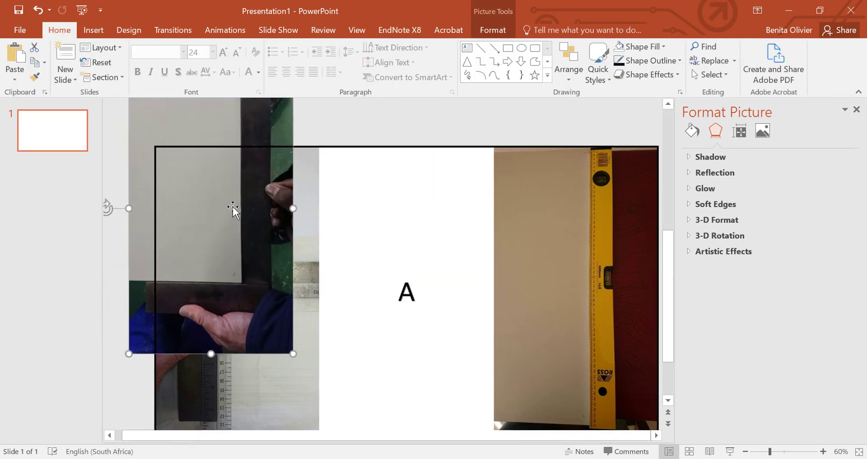
{"action": "left_click", "coordinate": [38, 11]}
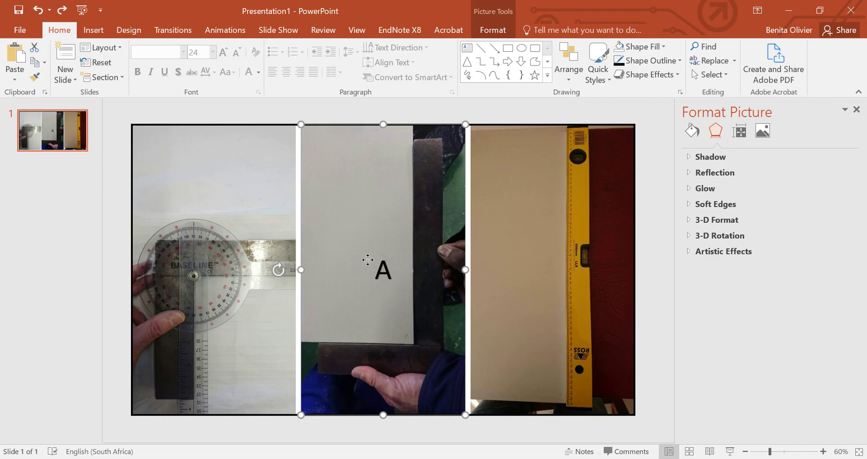
{"action": "left_click", "coordinate": [384, 266]}
{"action": "left_click_drag", "start_coordinate": [394, 260], "coordinate": [170, 145]}
{"action": "left_click", "coordinate": [37, 12]}
Step: Move the letter A to the upper-left corner of the goniometer picture and make two copies of it
{"action": "left_click", "coordinate": [389, 258]}
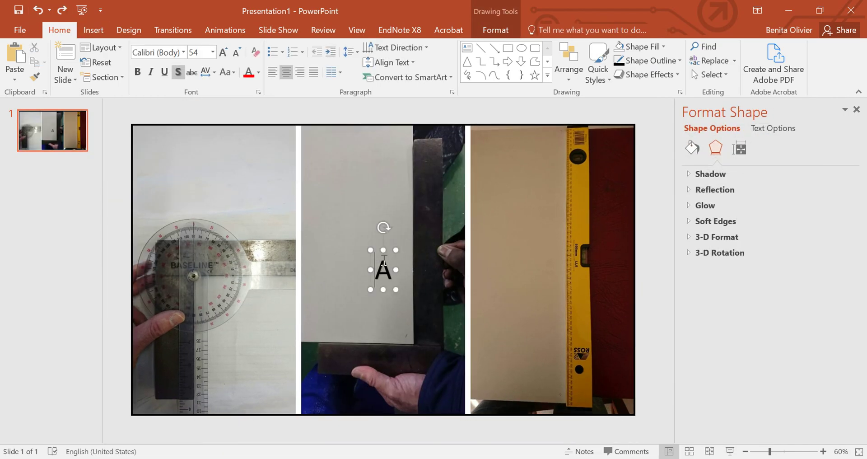
{"action": "left_click_drag", "start_coordinate": [389, 249], "coordinate": [156, 123]}
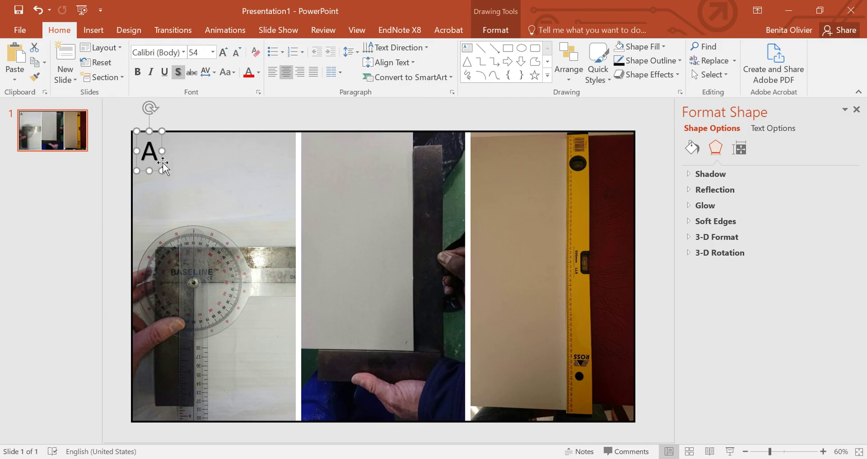
{"action": "left_click_drag", "start_coordinate": [219, 172], "coordinate": [218, 184]}
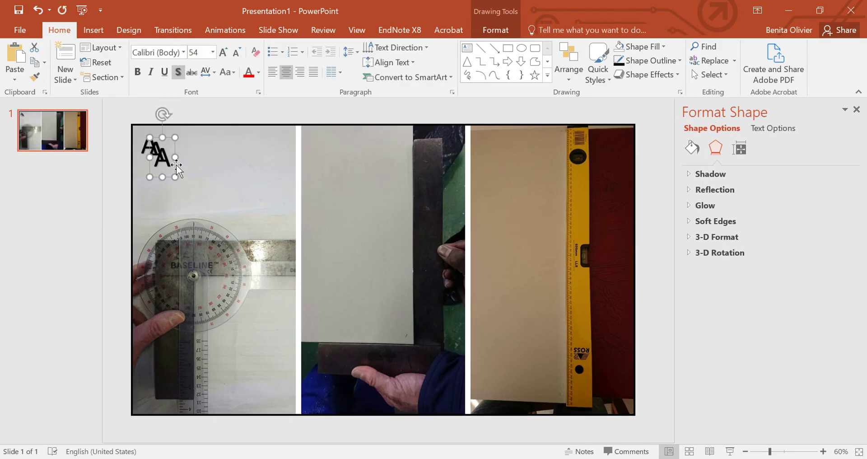
Step: Place one copied letter in the upper-left corner of the try-square picture and change it to "B"
{"action": "left_click_drag", "start_coordinate": [170, 167], "coordinate": [333, 154]}
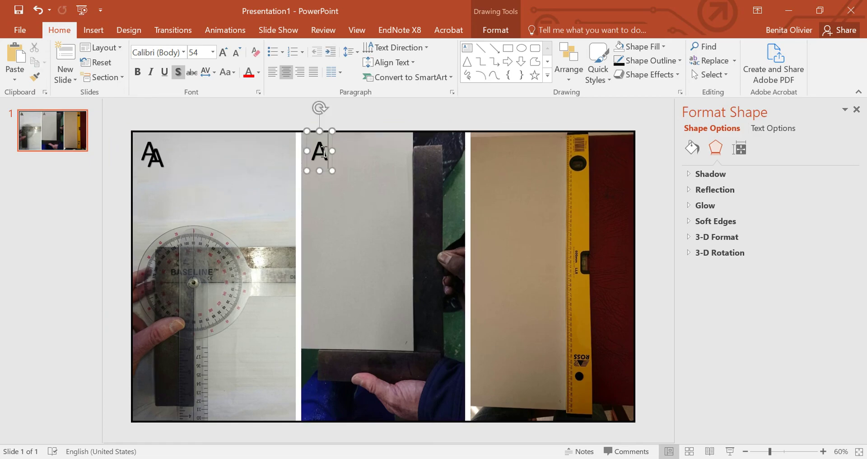
{"action": "key", "text": "BackSpace"}
{"action": "type", "text": "B"}
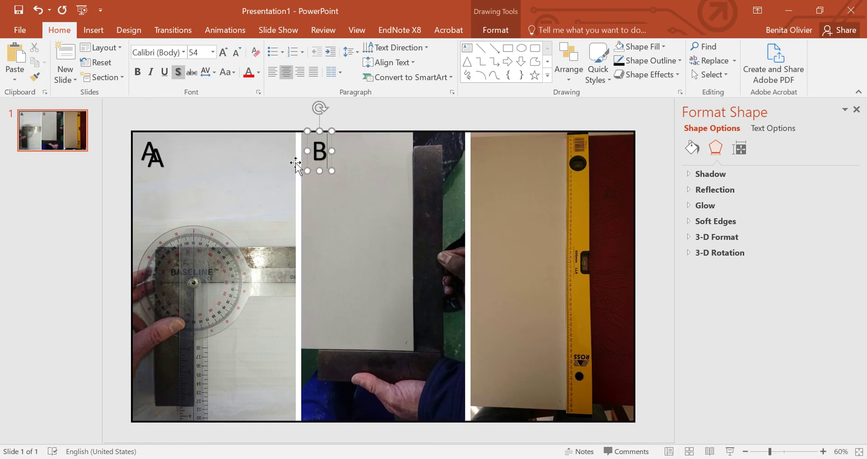
Step: Place the remaining copied letter in the upper-left corner of the spirit level picture and change it to "C"
{"action": "left_click", "coordinate": [167, 162]}
{"action": "left_click_drag", "start_coordinate": [167, 162], "coordinate": [504, 155]}
{"action": "key", "text": "ctrl+z"}
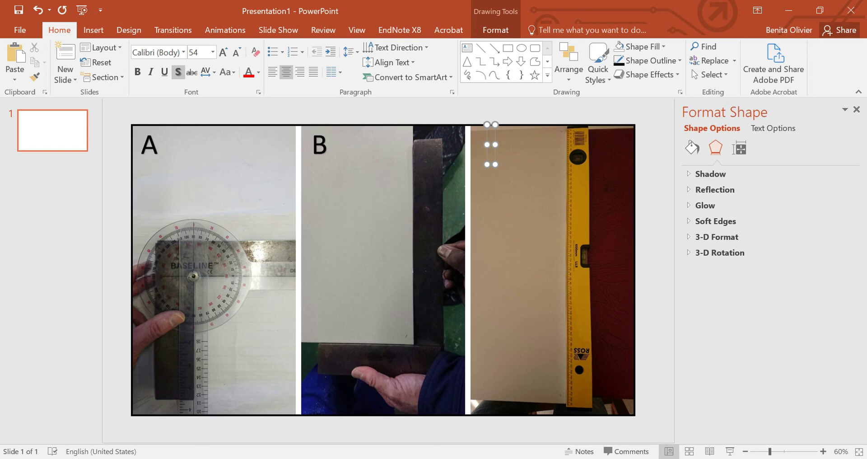
{"action": "type", "text": "C"}
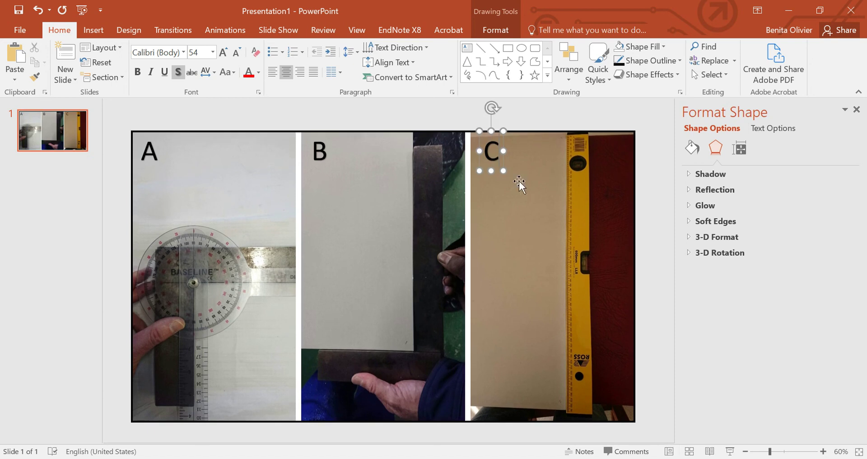
Step: Save the presentation in the Documents folder under the name "Figure 1 validation"
{"action": "left_click", "coordinate": [19, 29]}
{"action": "left_click", "coordinate": [17, 136]}
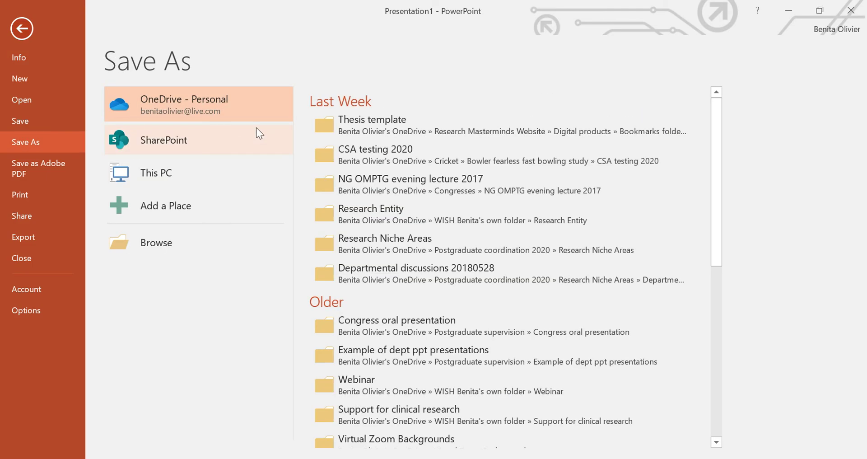
{"action": "left_click", "coordinate": [183, 234]}
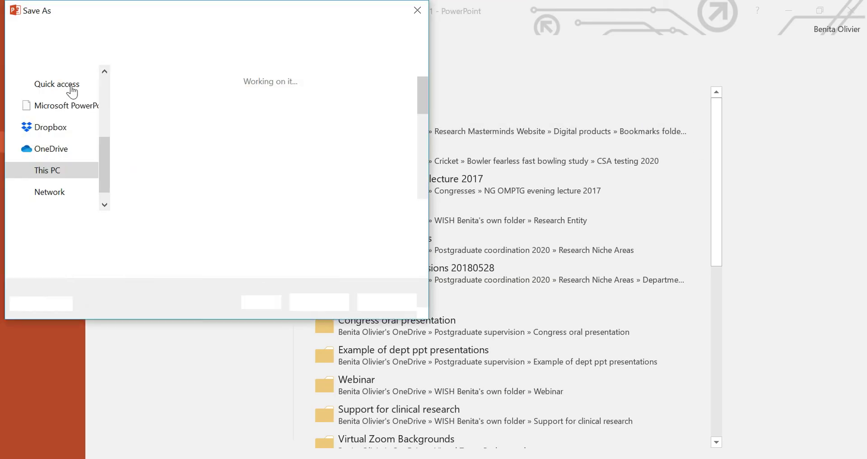
{"action": "left_click_drag", "start_coordinate": [104, 158], "coordinate": [106, 92]}
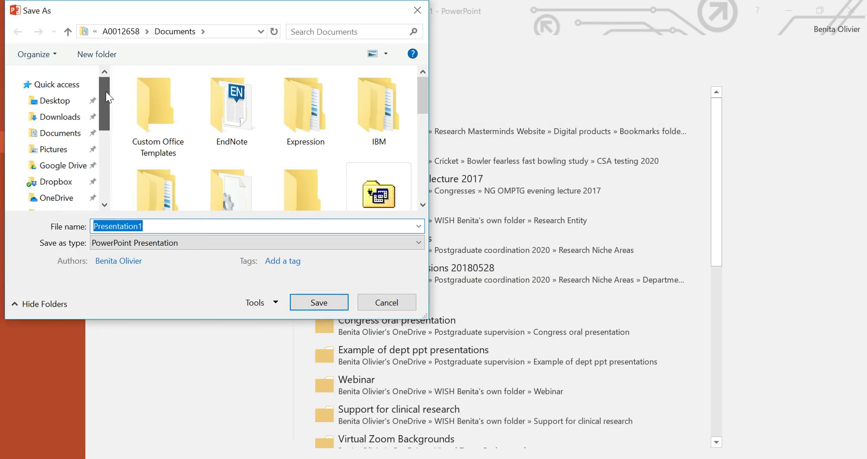
{"action": "left_click", "coordinate": [60, 133]}
{"action": "left_click", "coordinate": [158, 224]}
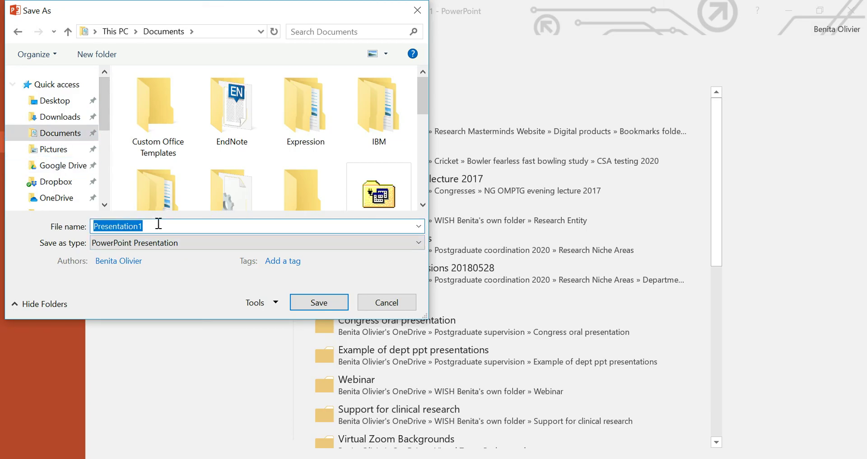
{"action": "type", "text": "Figure 1 validat"}
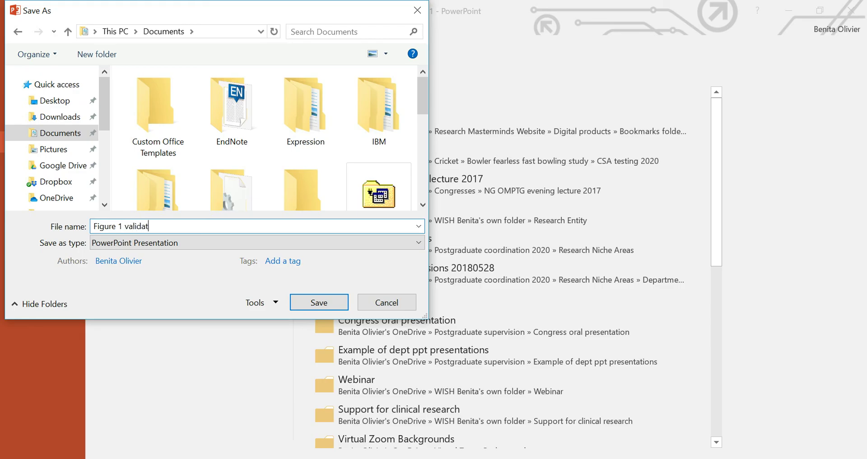
{"action": "type", "text": "ion"}
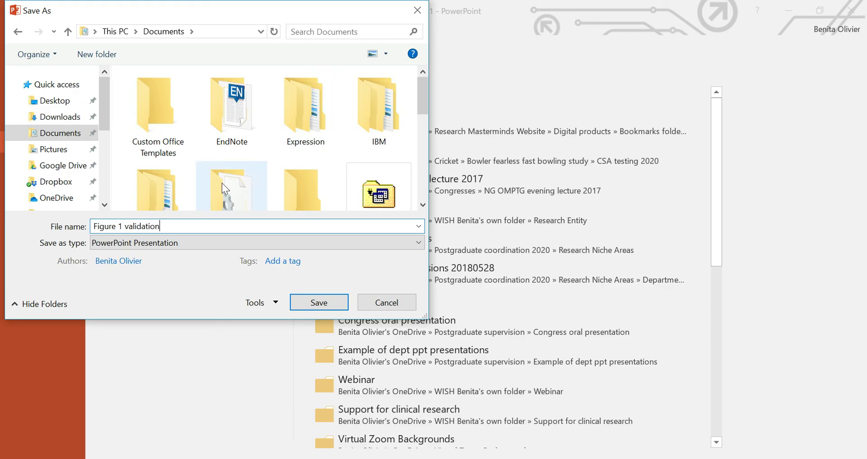
{"action": "left_click", "coordinate": [315, 306]}
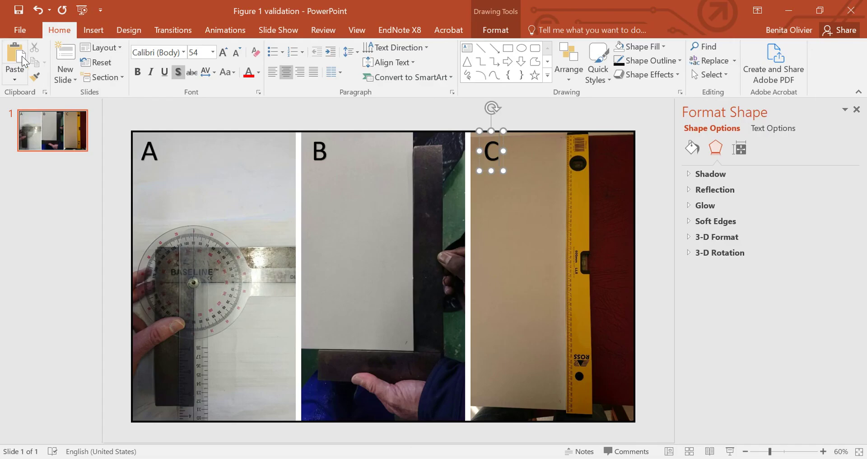
Step: Export only the current slide to the Documents folder as a JPEG File Interchange Format image named "Figure 1 validation"
{"action": "left_click", "coordinate": [20, 32]}
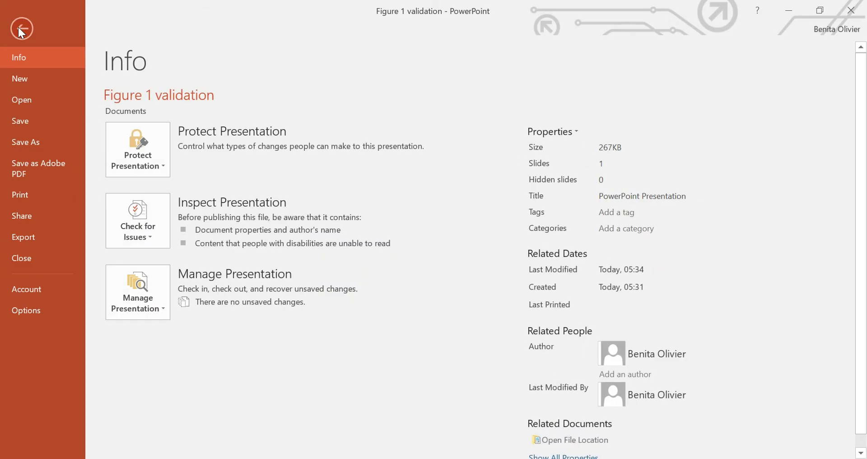
{"action": "left_click", "coordinate": [34, 142]}
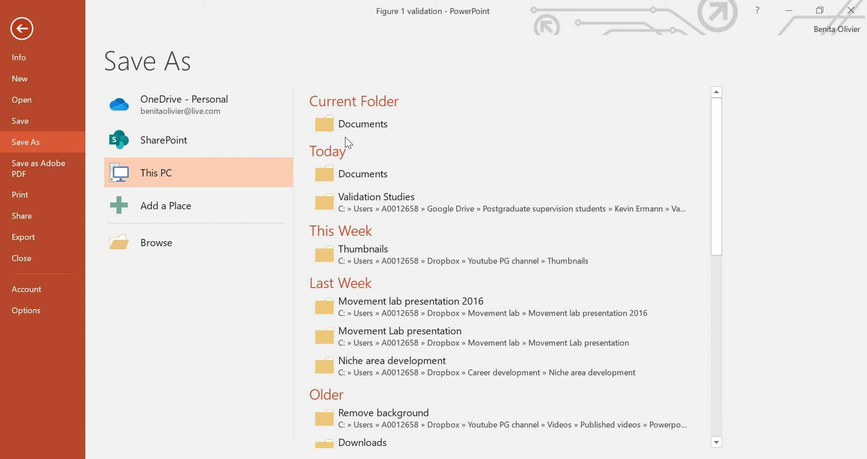
{"action": "left_click", "coordinate": [349, 124]}
{"action": "left_click", "coordinate": [242, 242]}
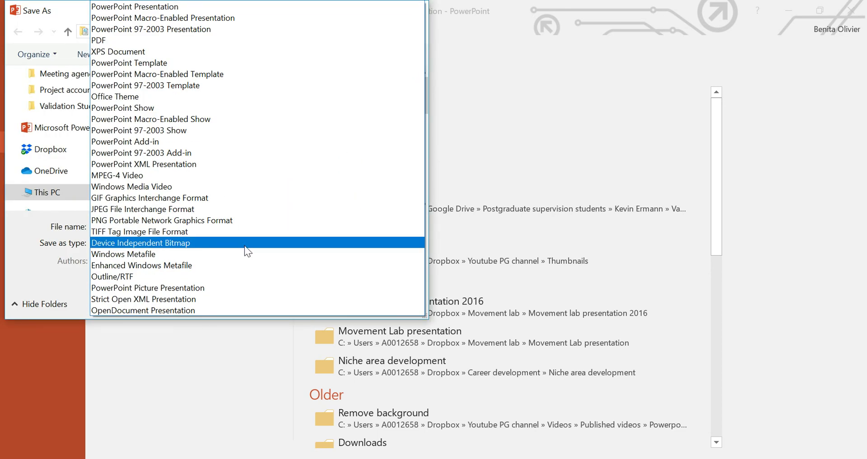
{"action": "left_click", "coordinate": [248, 209]}
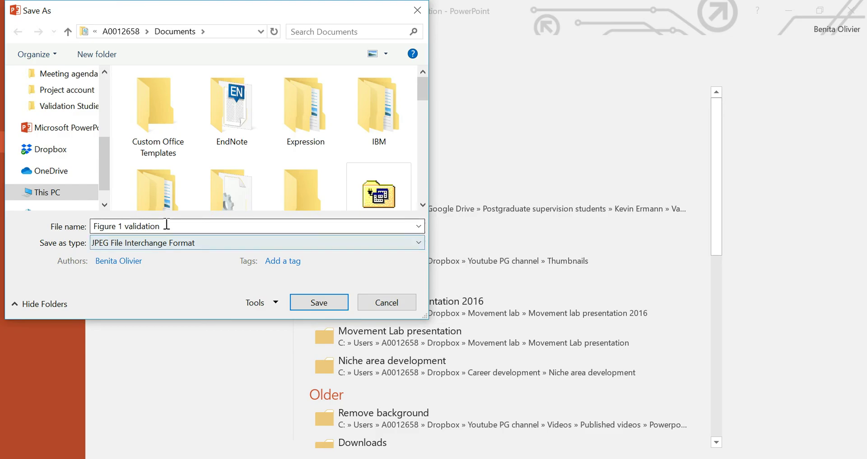
{"action": "left_click", "coordinate": [228, 226]}
{"action": "left_click", "coordinate": [313, 305]}
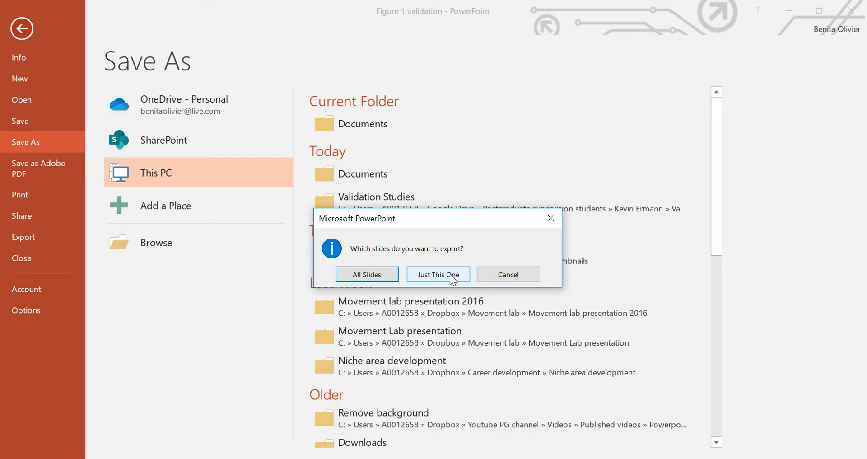
{"action": "left_click", "coordinate": [436, 274]}
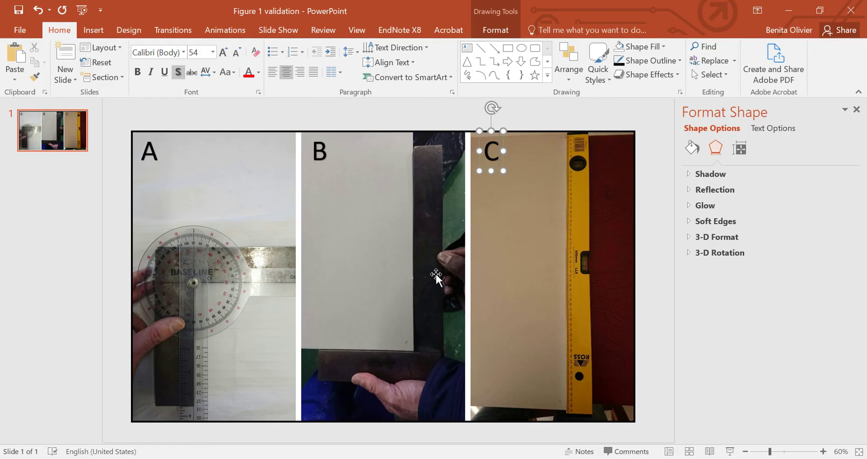
Step: Switch to the Documents folder in File Explorer, sort it by date modified, and open the exported "Figure 1 validation" image to check it
{"action": "left_click", "coordinate": [151, 458]}
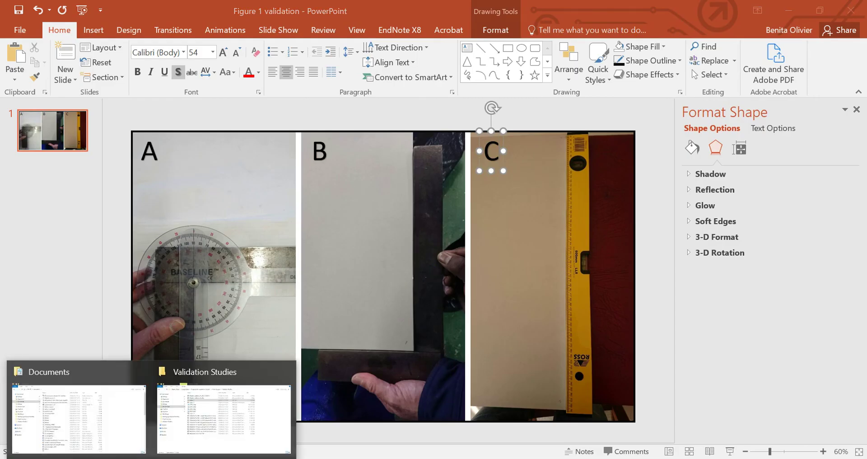
{"action": "left_click", "coordinate": [120, 435]}
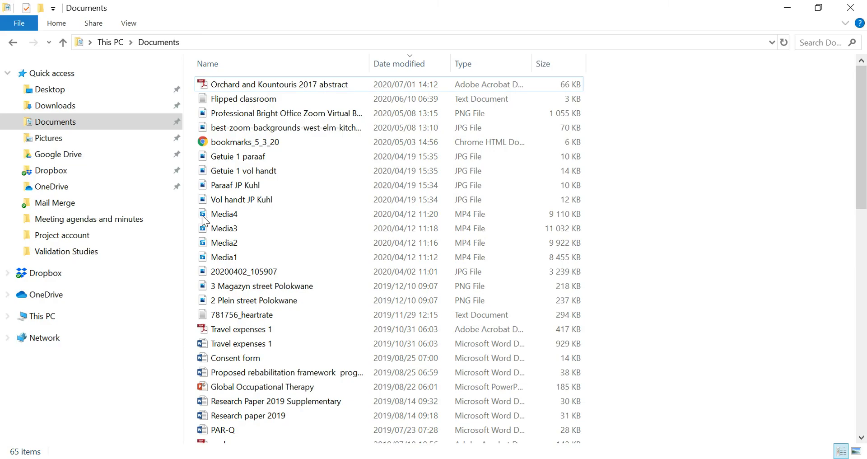
{"action": "left_click", "coordinate": [385, 66]}
{"action": "left_click", "coordinate": [384, 66]}
{"action": "double_click", "coordinate": [296, 82]}
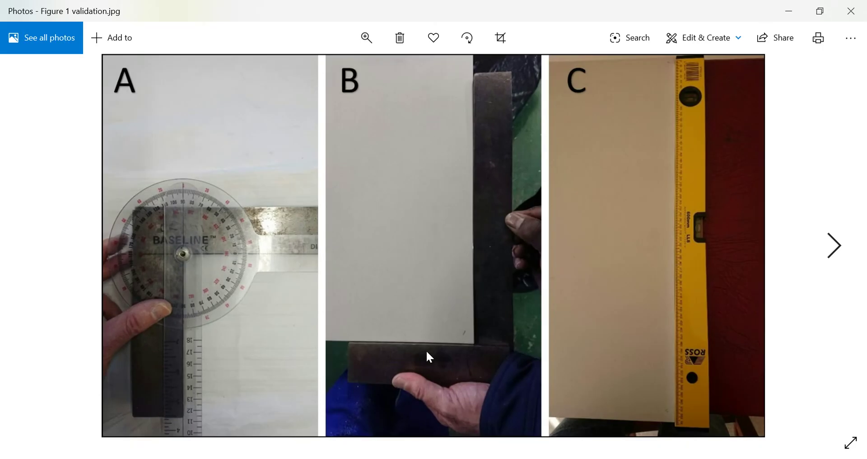
{"action": "scroll", "coordinate": [429, 347], "scroll_direction": "down", "scroll_amount": 1}
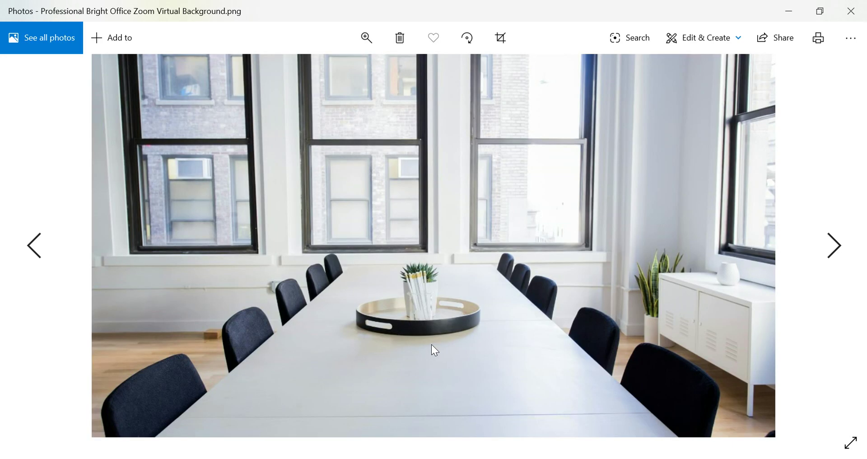
{"action": "scroll", "coordinate": [431, 344], "scroll_direction": "up", "scroll_amount": 1}
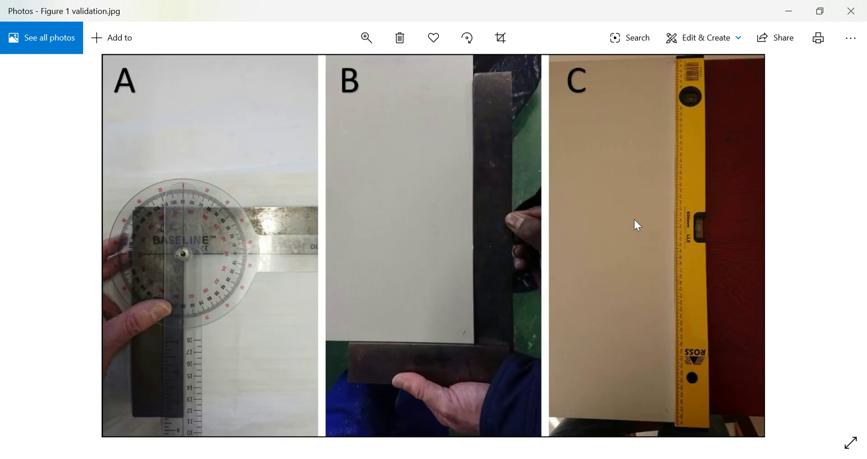